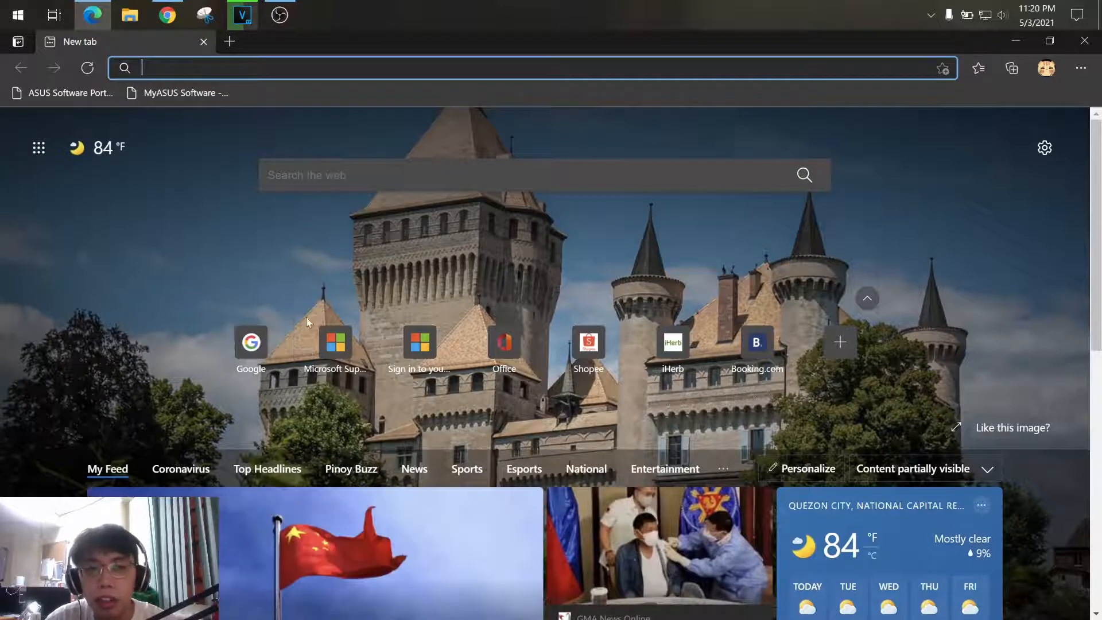
Step: Search Google for "jdk download" and open Oracle's Java SE Downloads result
click(261, 352)
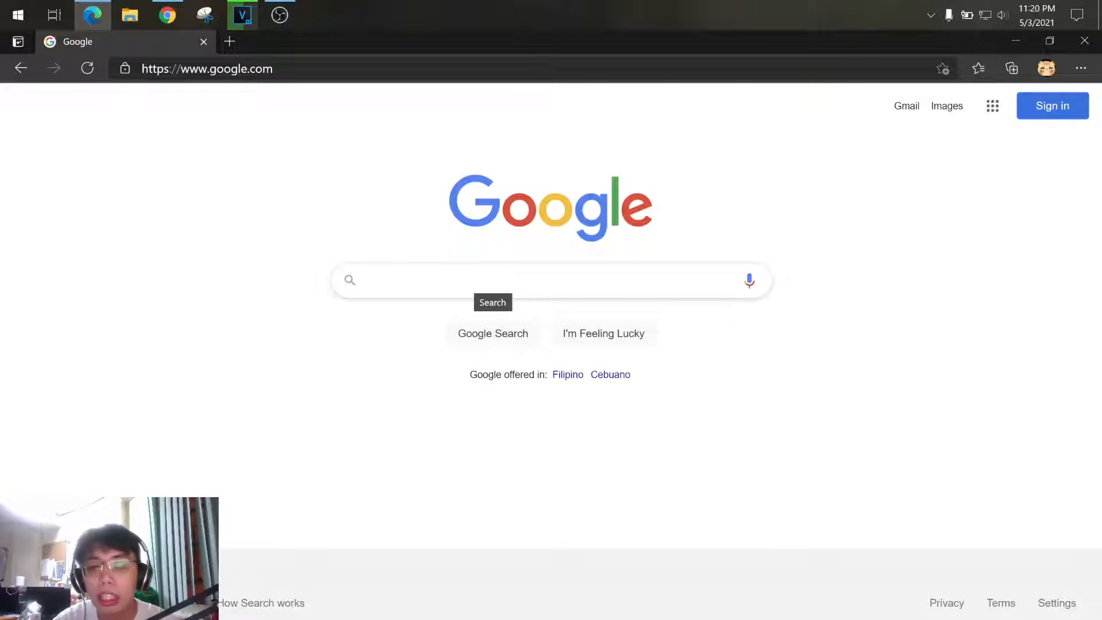
text(jdk)
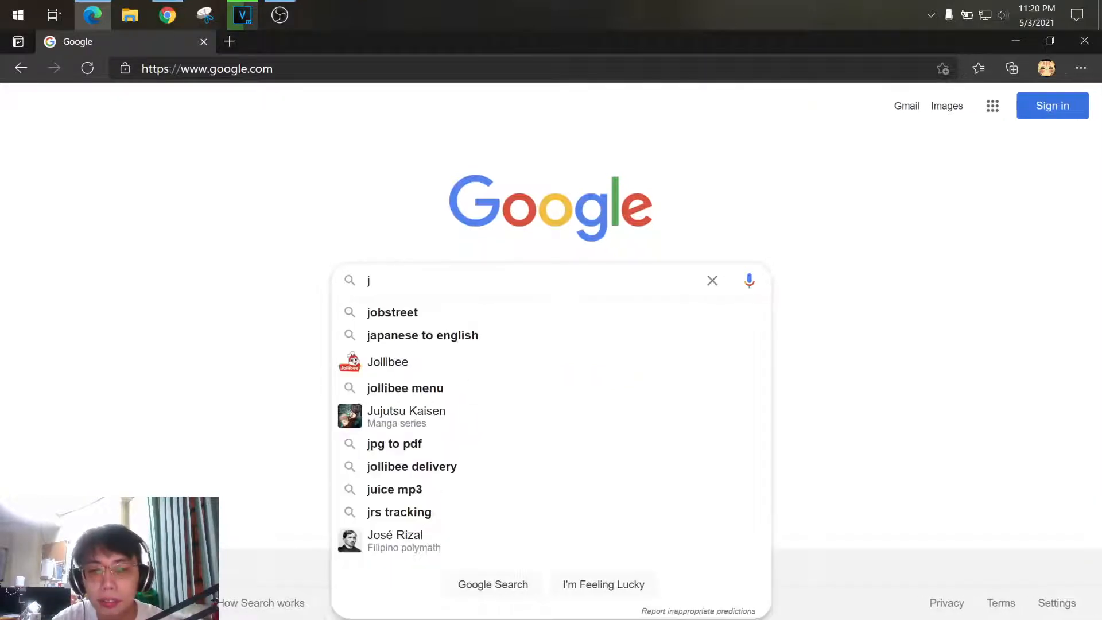
key(Down)
key(Down)
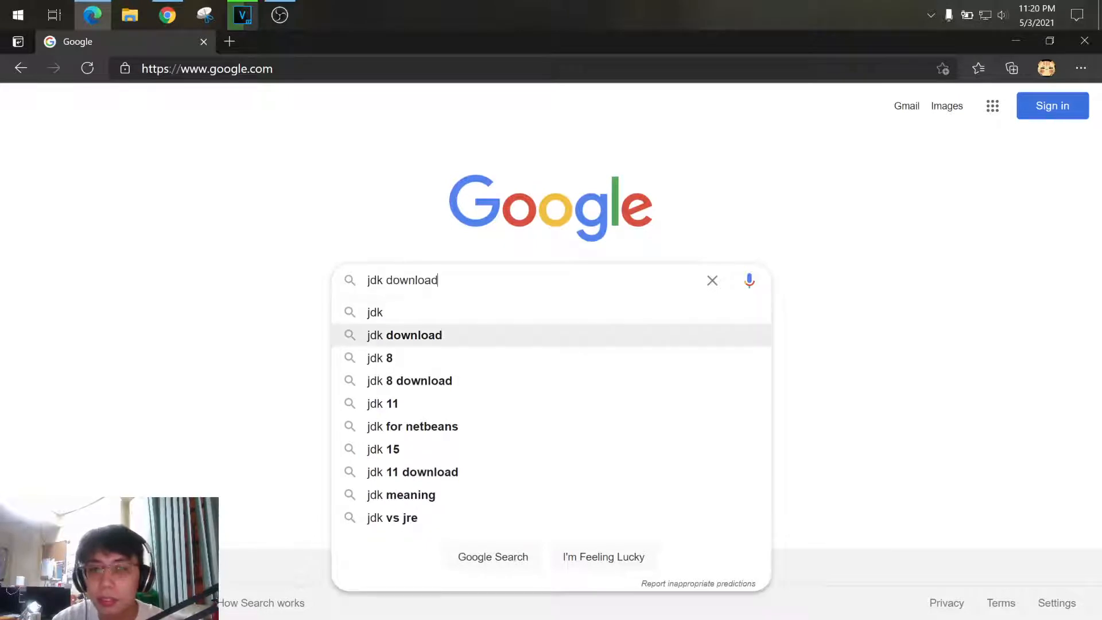
key(Return)
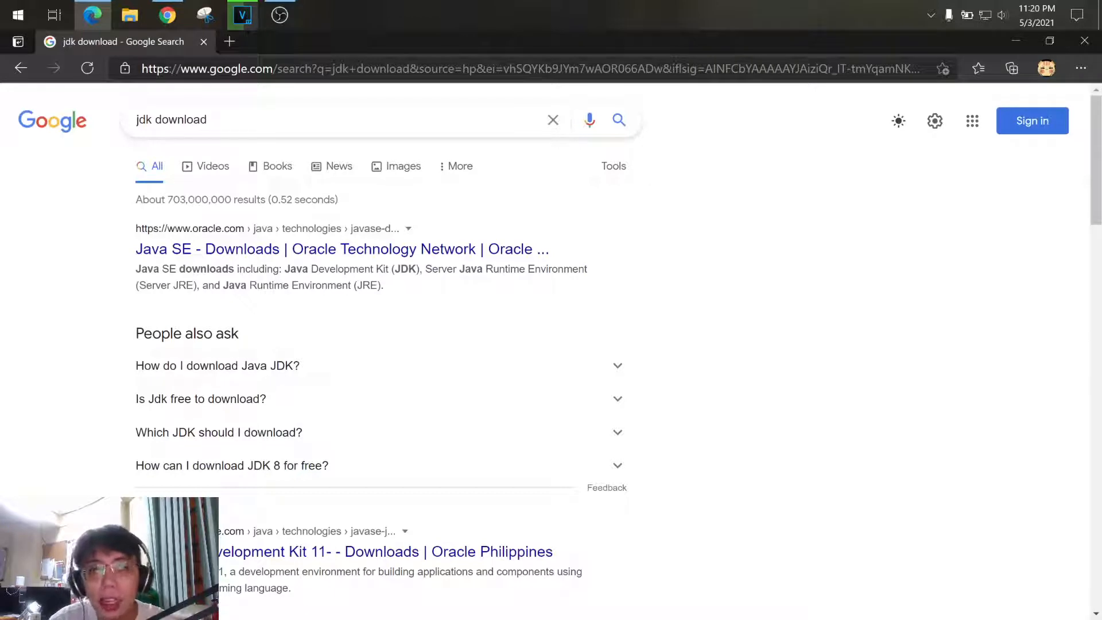
click(511, 256)
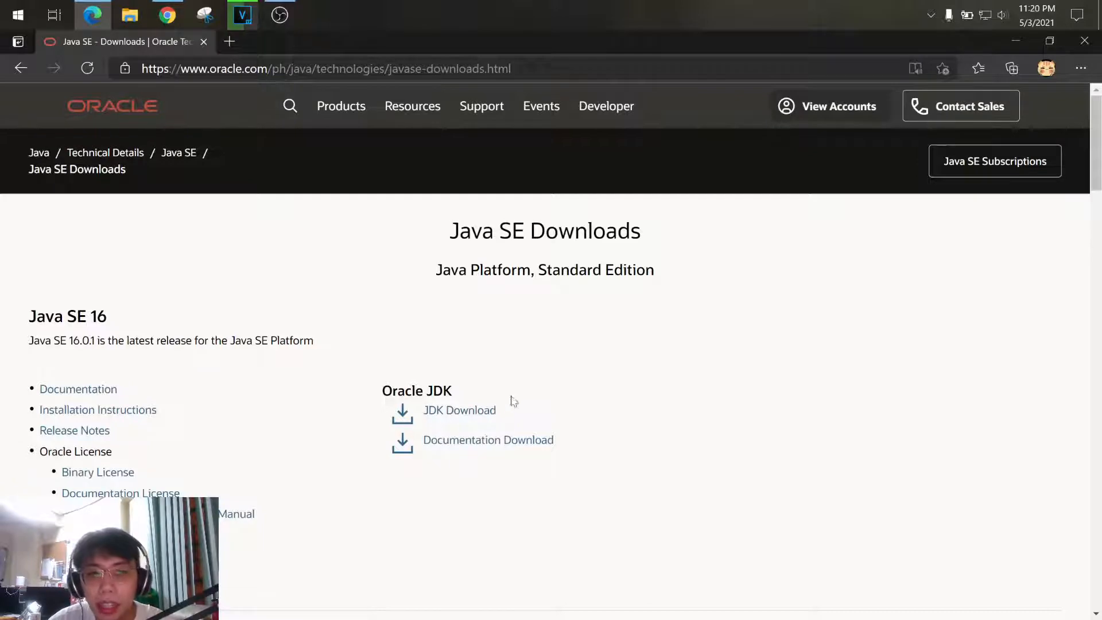
Step: Open the Oracle JDK download page for Java SE 16
scroll(357, 372, down, 8)
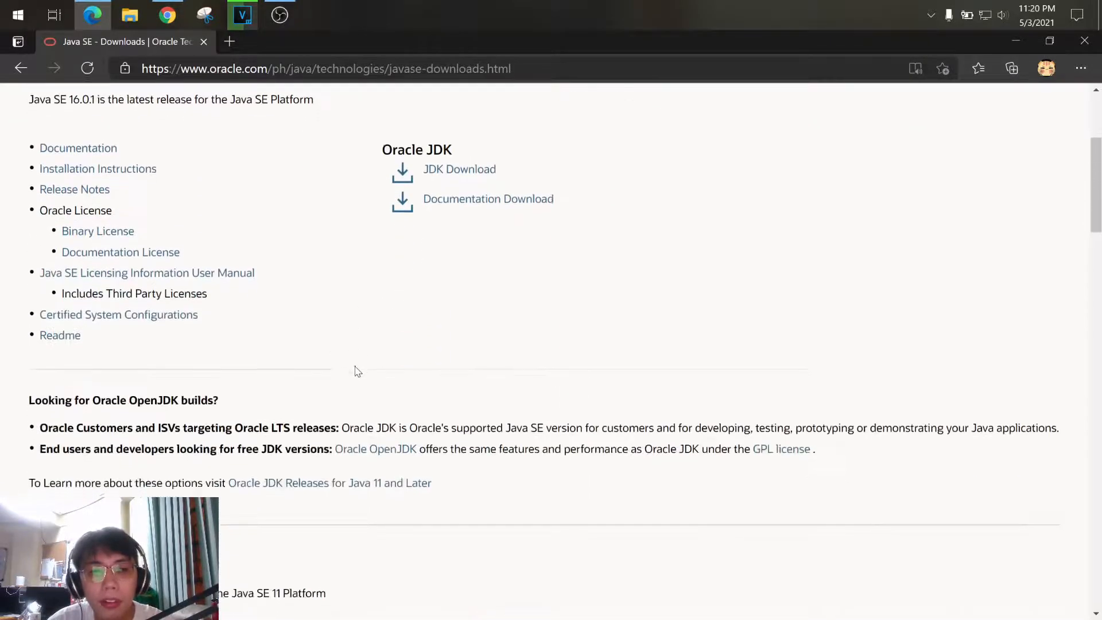
scroll(418, 369, up, 10)
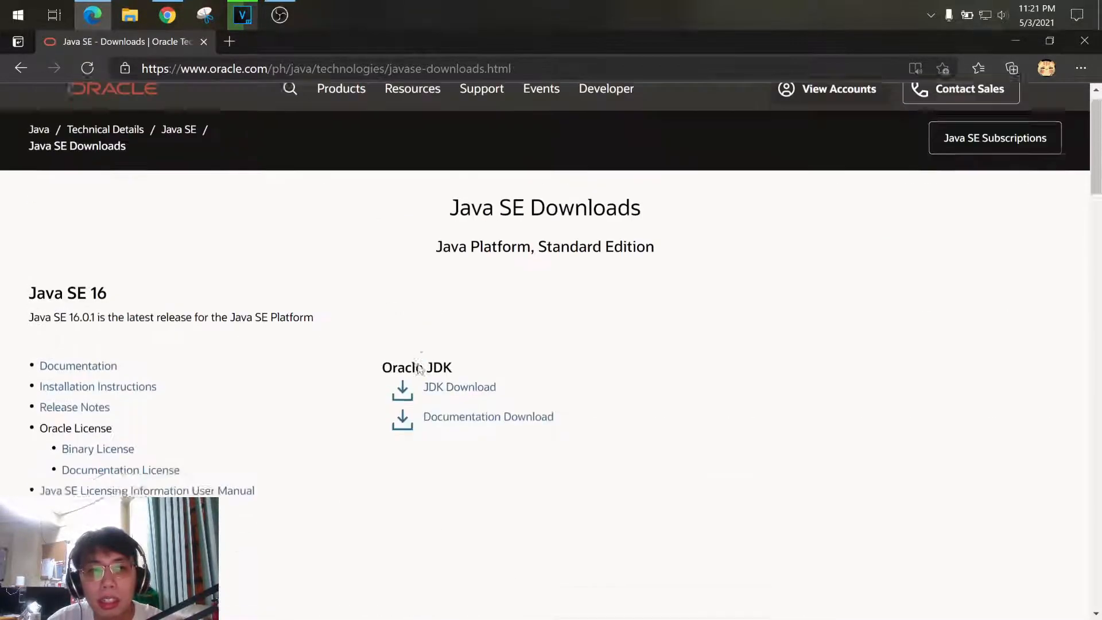
click(459, 408)
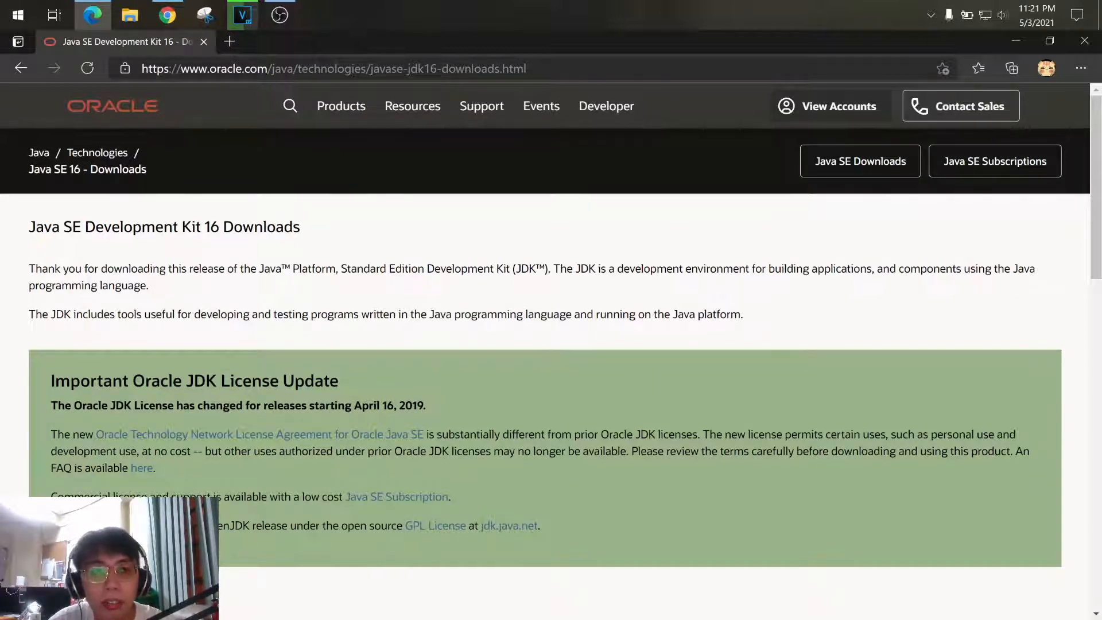
Step: Accept the Oracle license agreement and download the Windows x64 Installer, jdk-16.0.1_windows-x64_bin.exe
scroll(660, 381, down, 10)
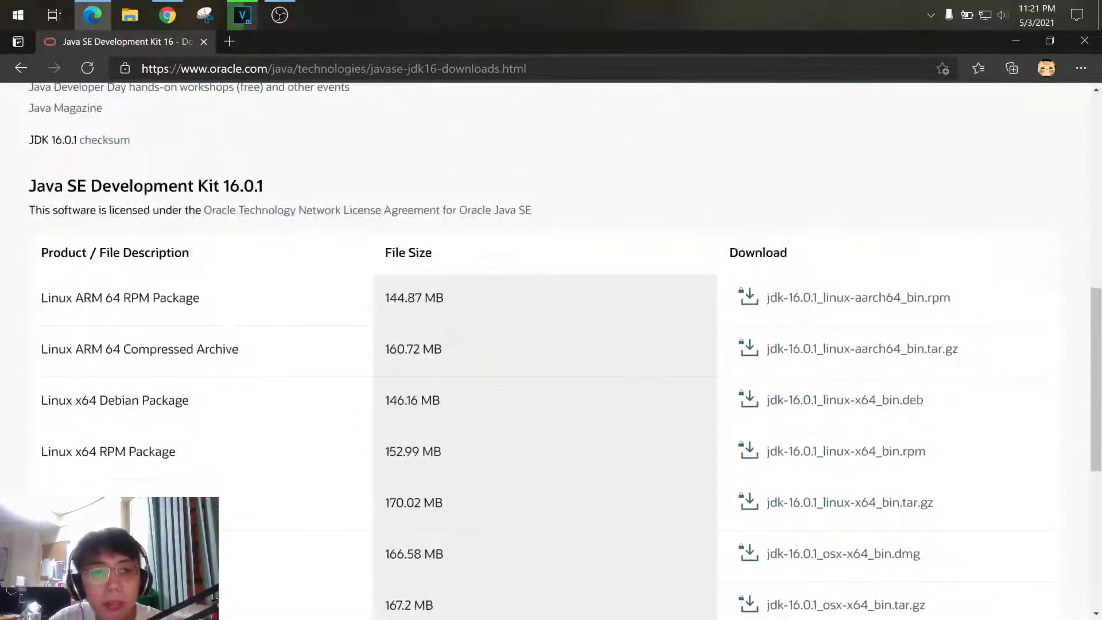
scroll(250, 297, down, 4)
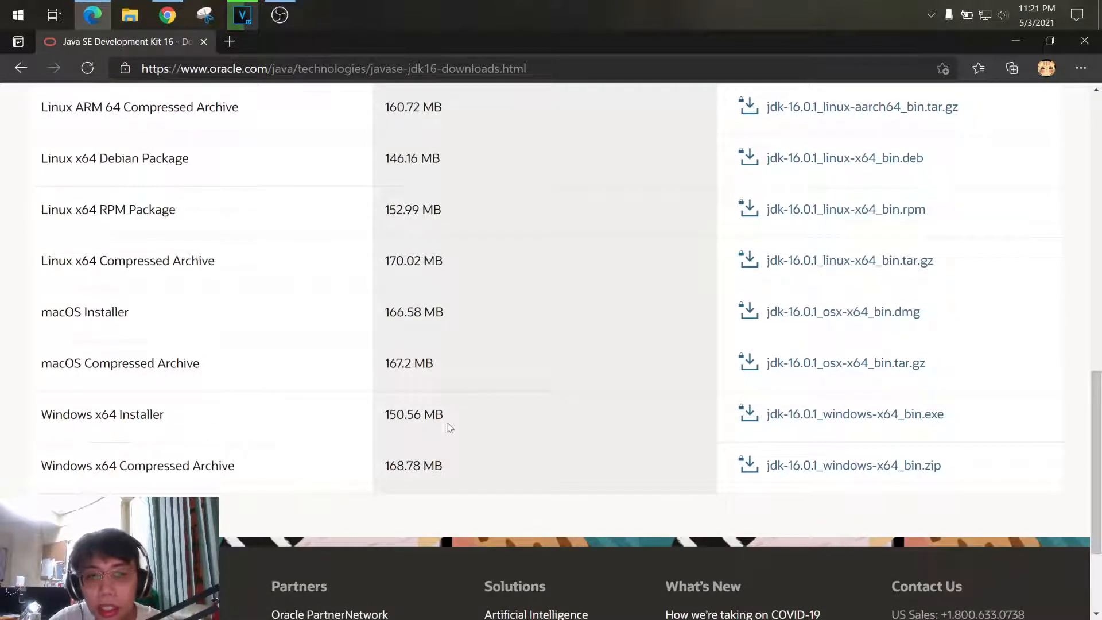
click(880, 421)
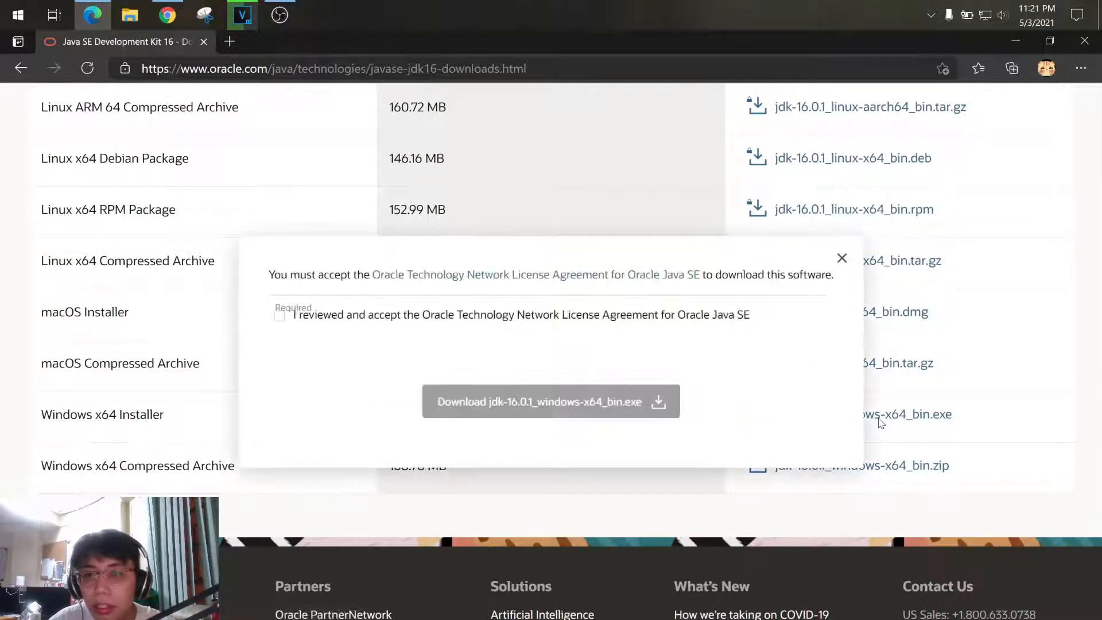
click(279, 317)
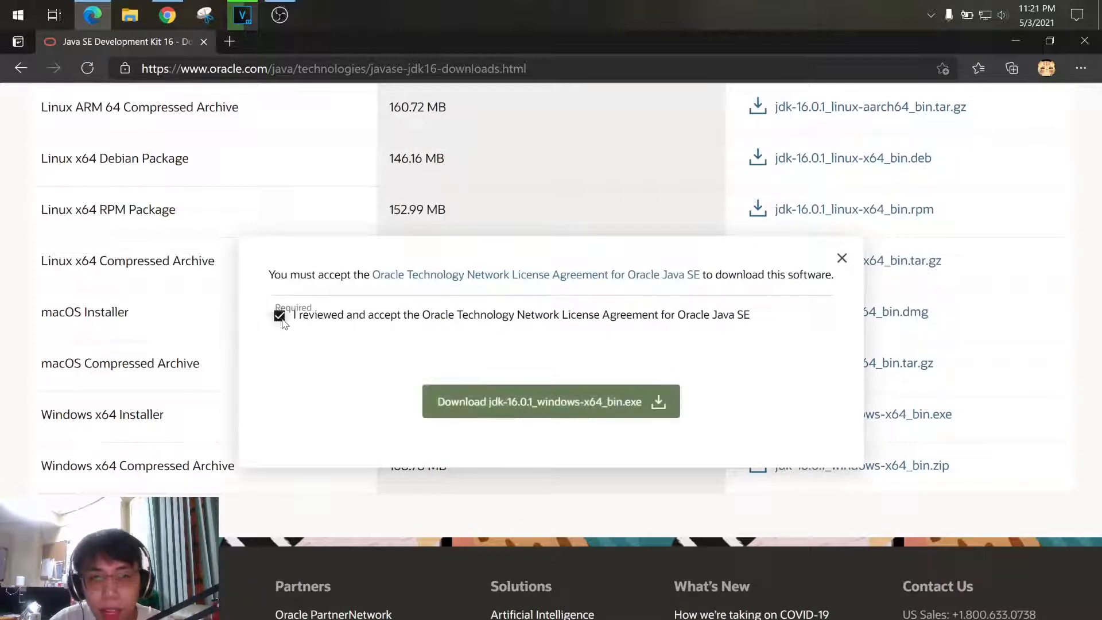
click(658, 407)
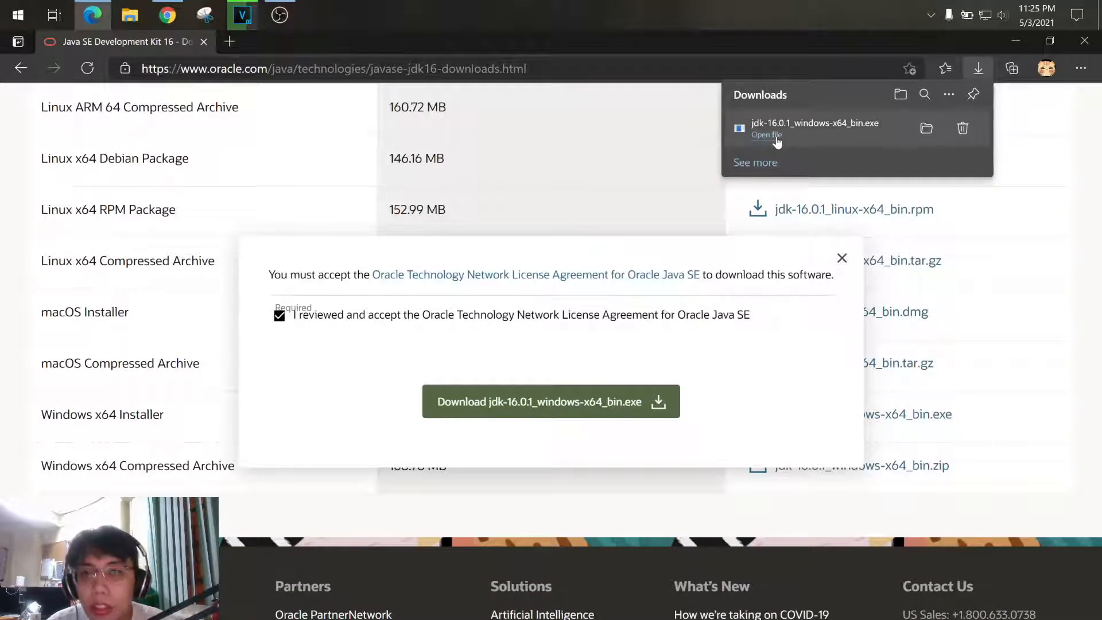
Step: Run the downloaded JDK installer and install Java SE Development Kit 16.0.1 with the default settings
click(766, 135)
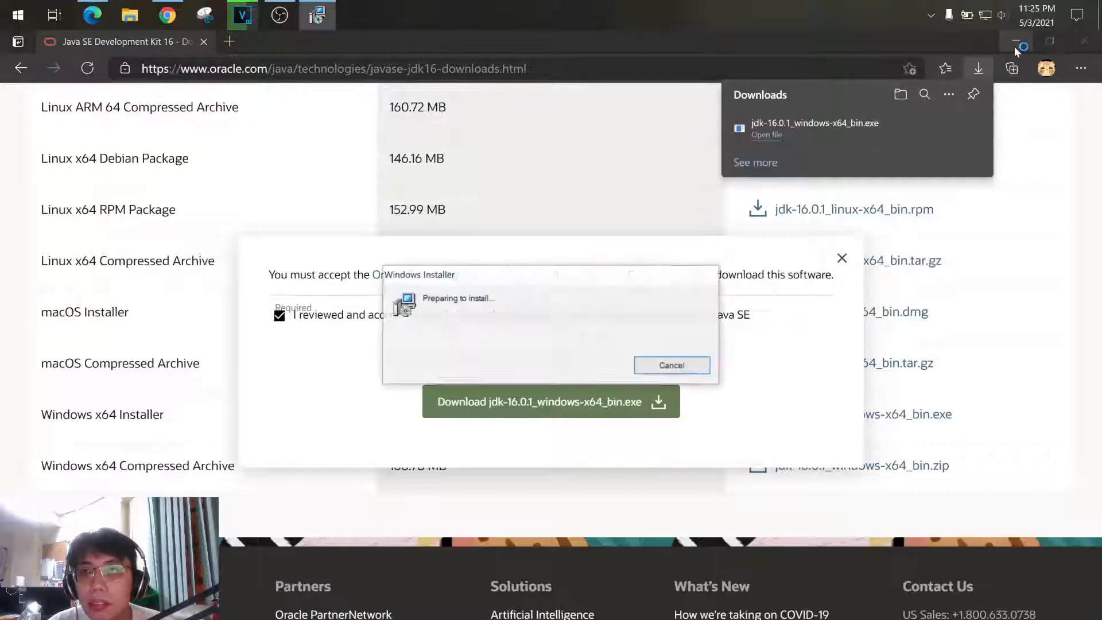
click(1017, 44)
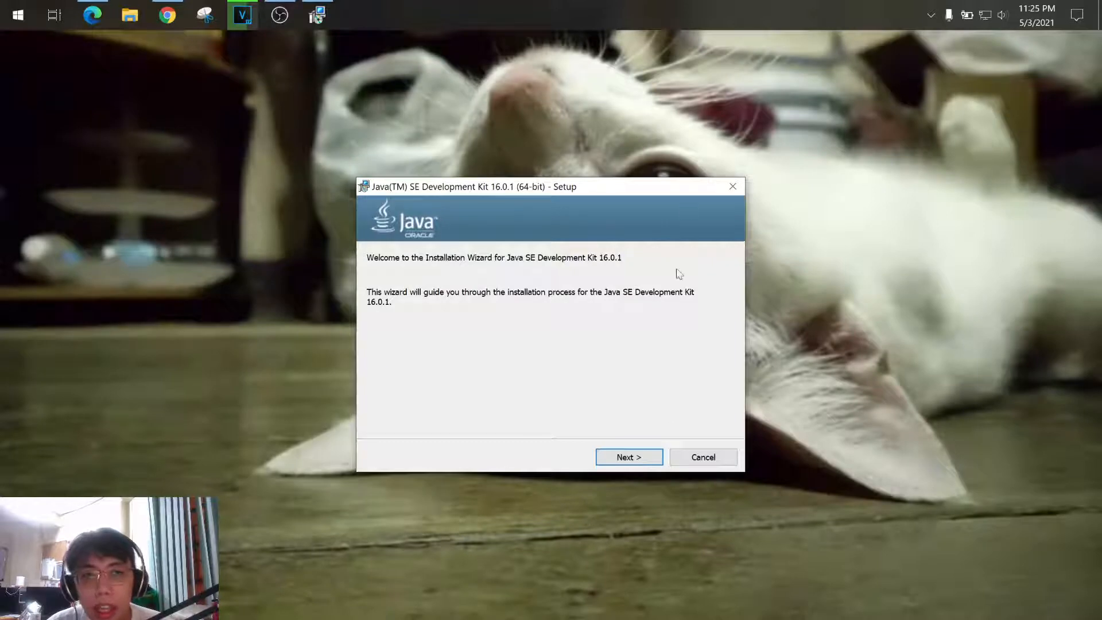
click(627, 457)
click(628, 458)
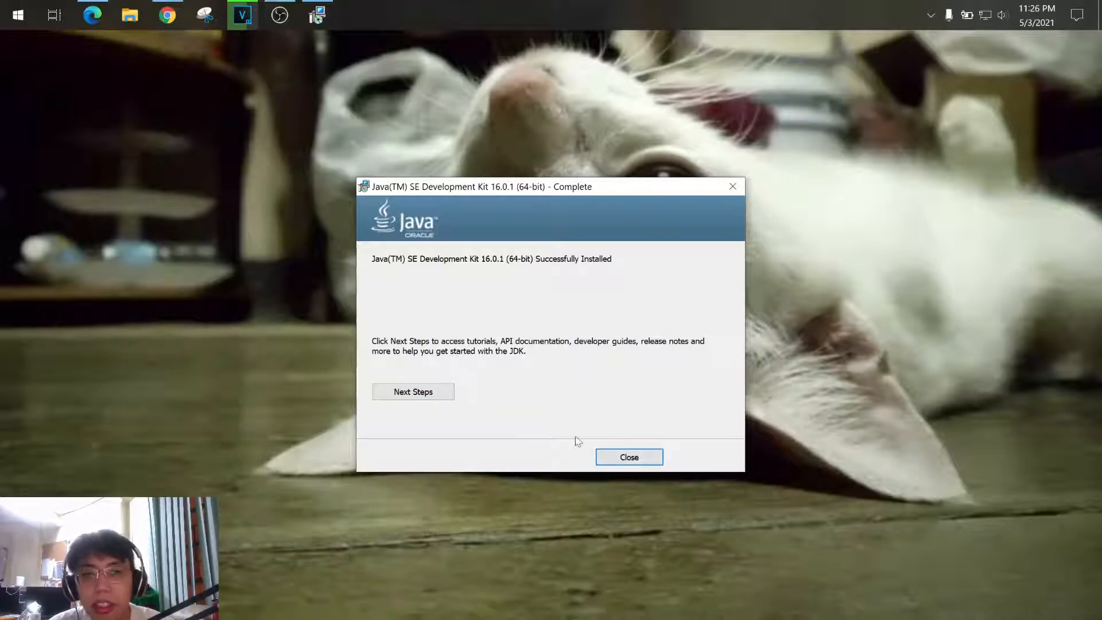
click(628, 457)
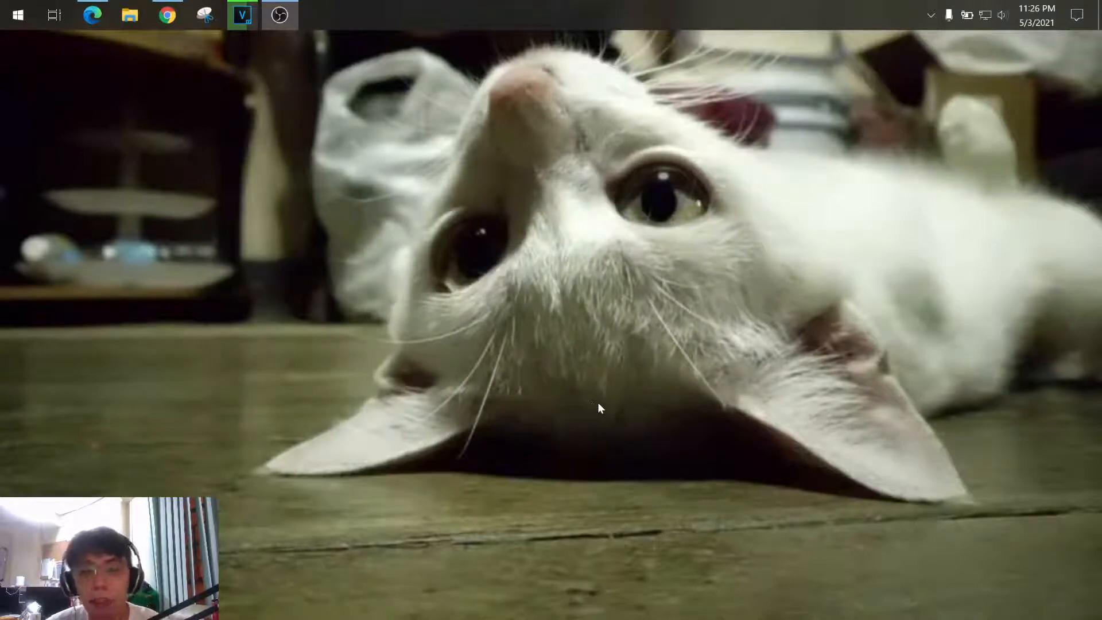
Step: Check the Java folder in Program Files on drive C: for the jdk-16.0.1 installation folder
key(super+e)
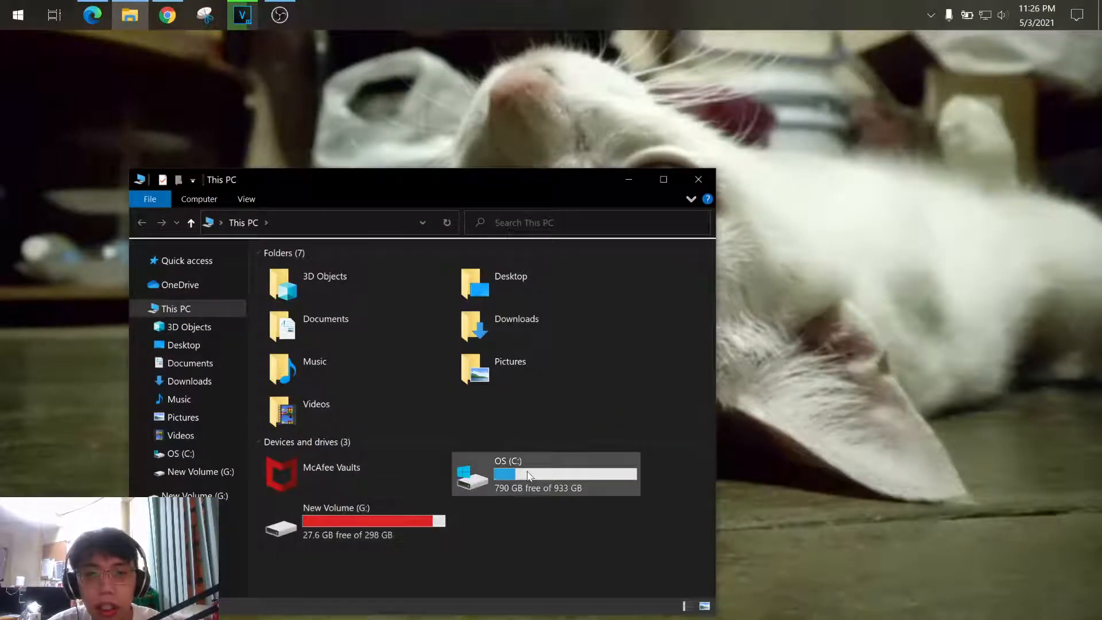
double_click(528, 475)
drag(454, 180, 624, 148)
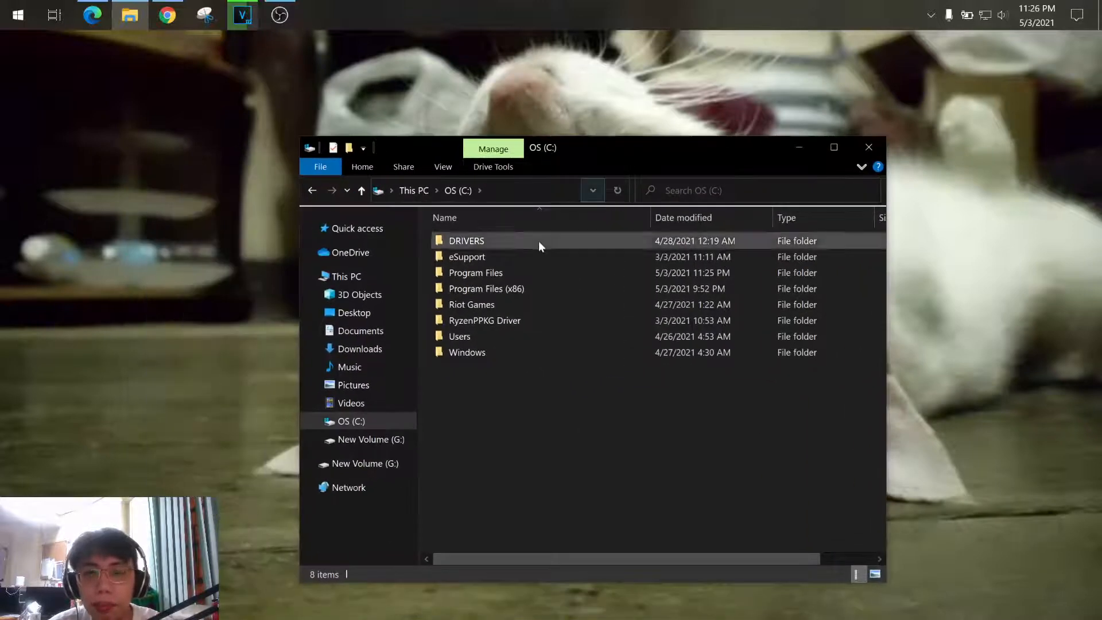
double_click(524, 271)
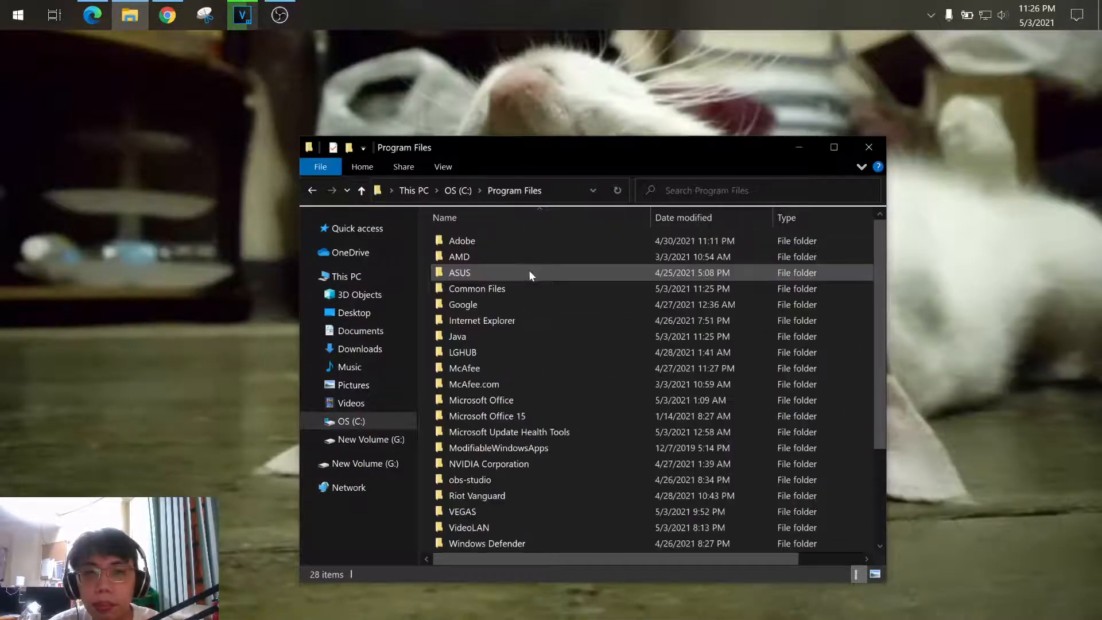
double_click(542, 336)
click(474, 243)
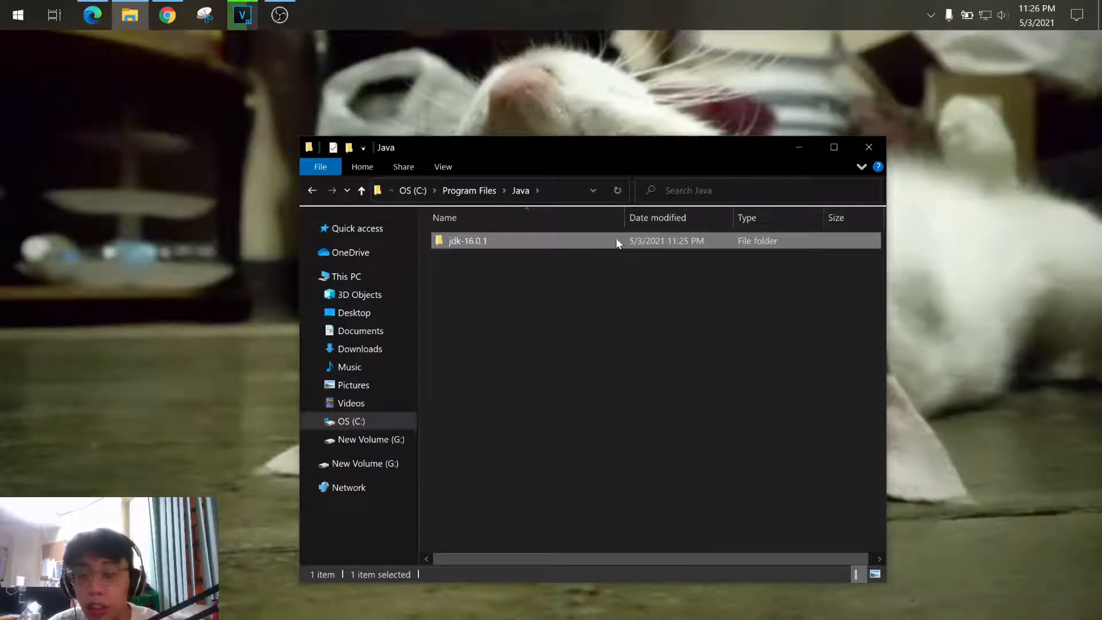
click(869, 147)
Step: Return to the Edge browser, search Google for "android studio" and open the Download Android Studio result
click(106, 19)
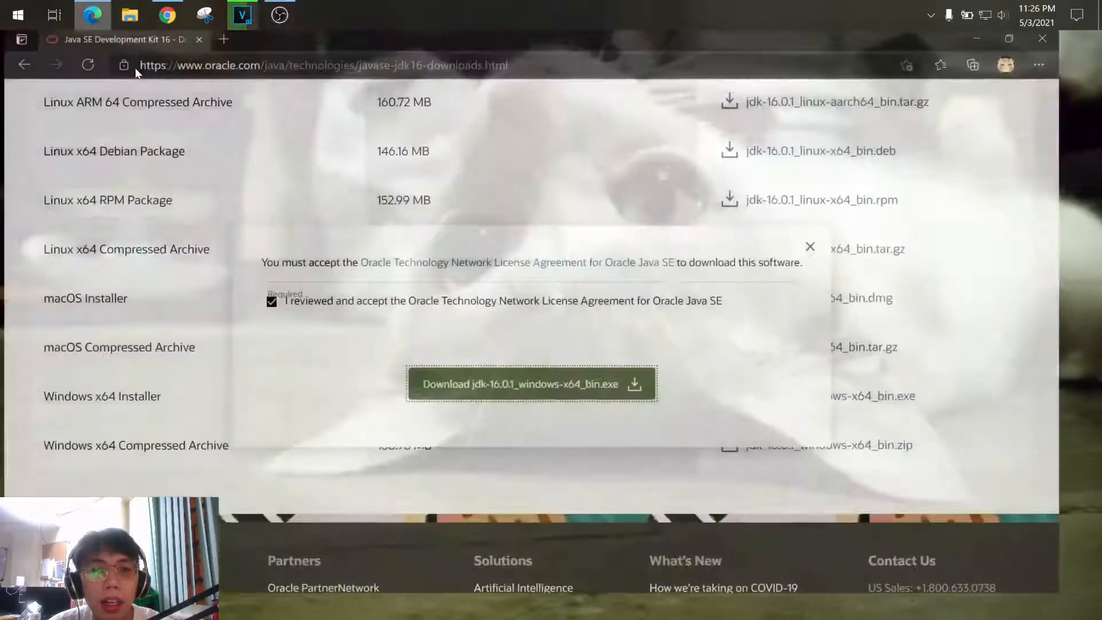
double_click(20, 69)
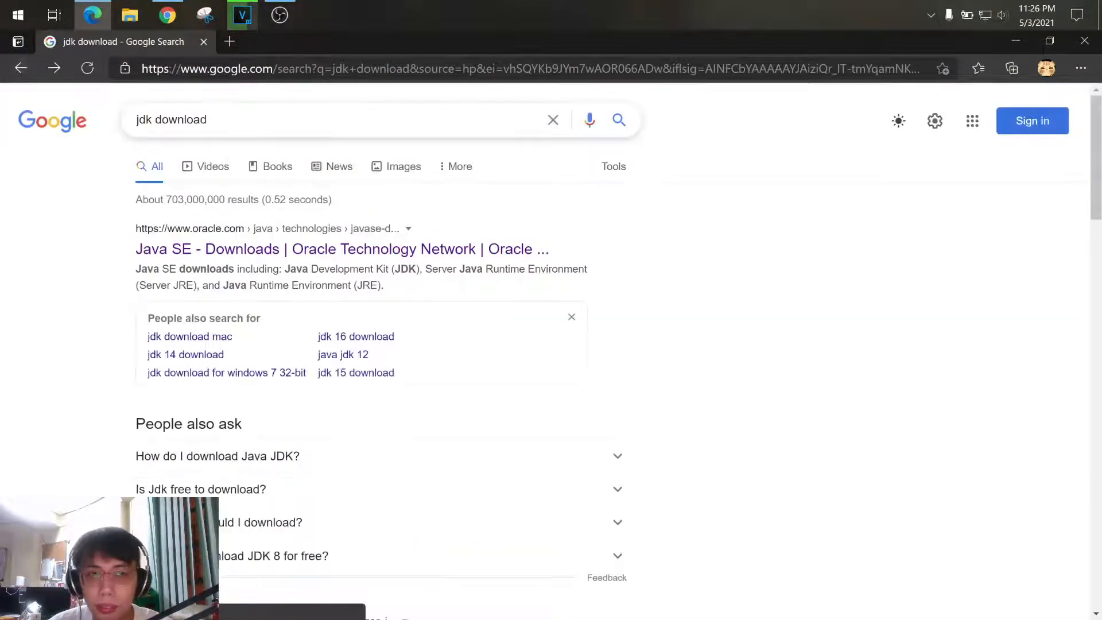
text(/android studio)
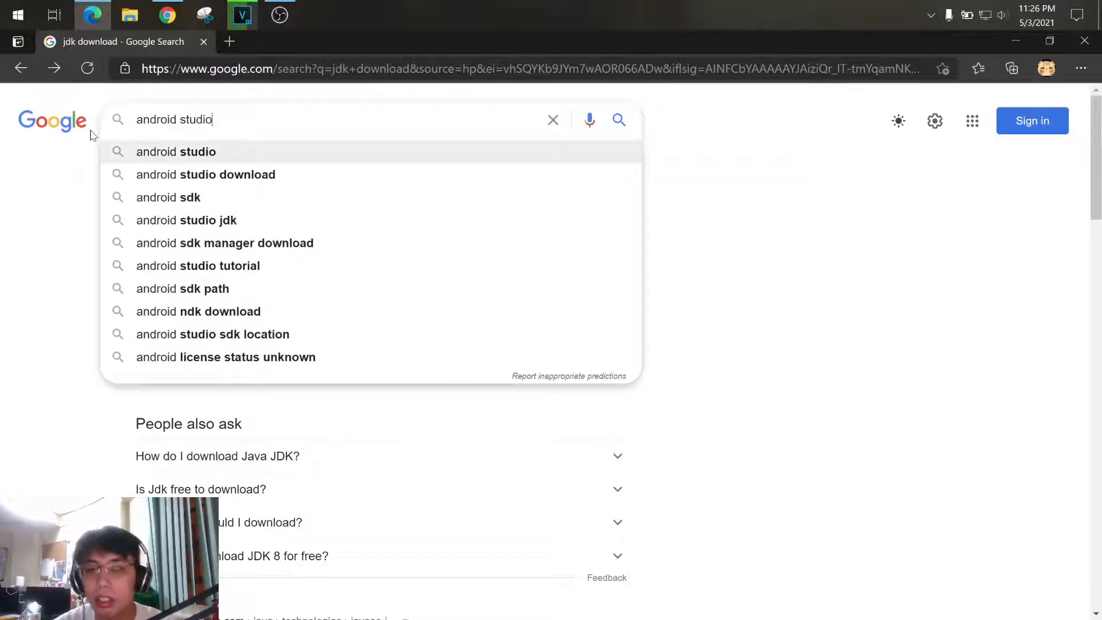
key(Return)
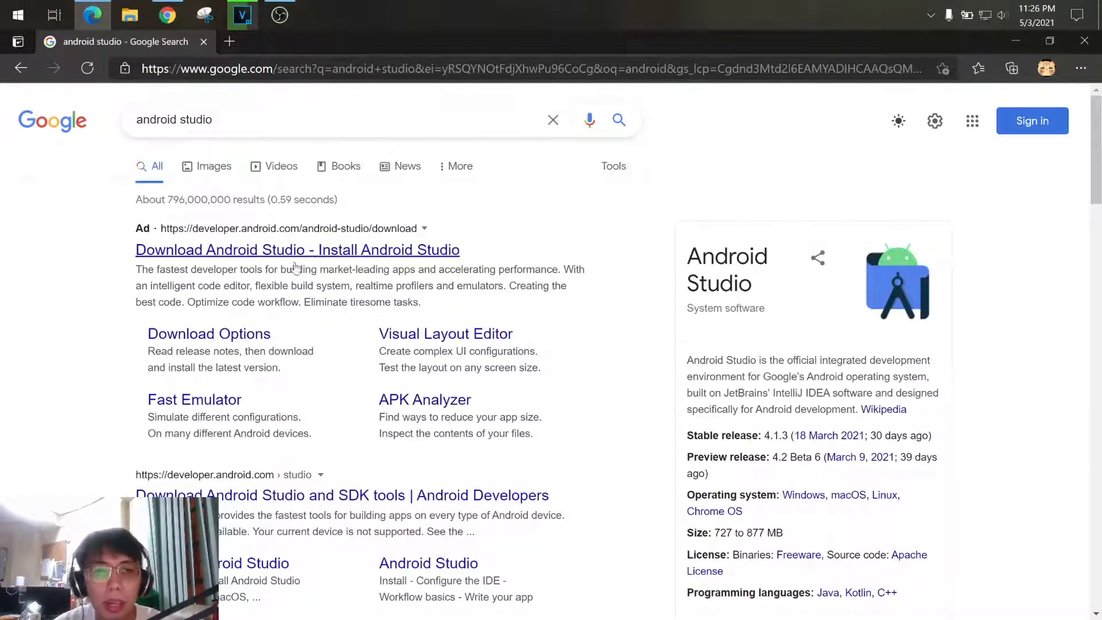
click(272, 255)
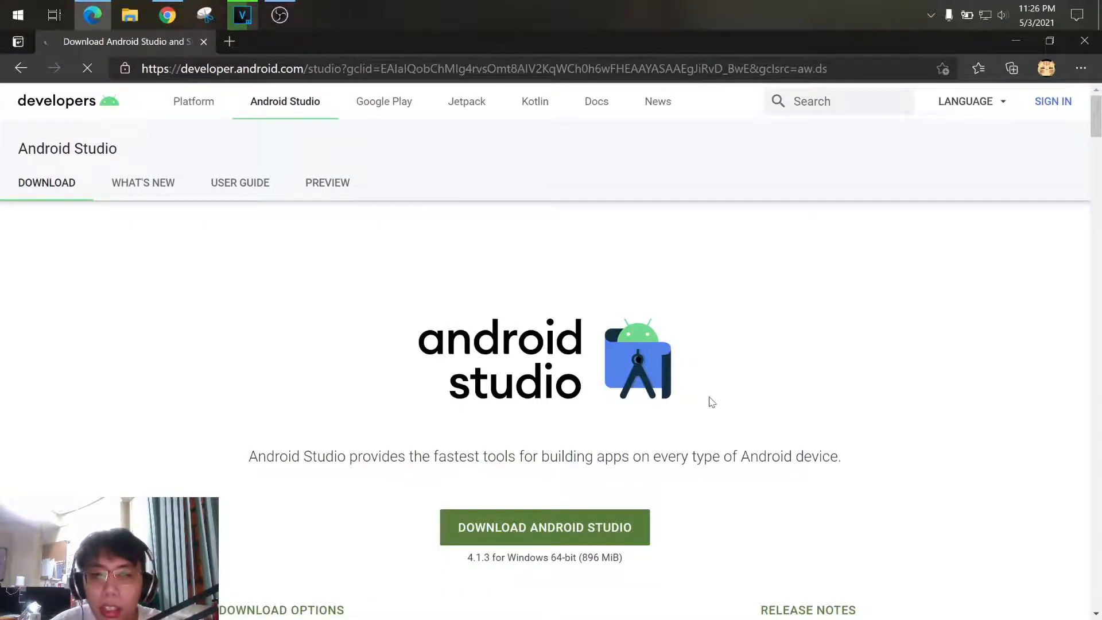
scroll(710, 400, down, 1)
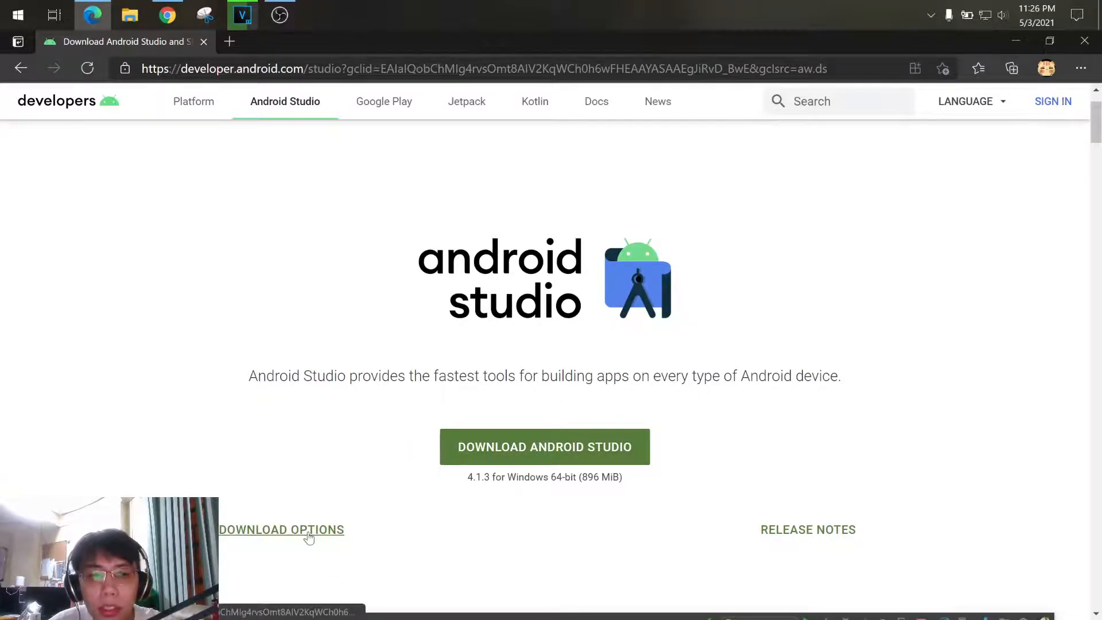
click(310, 532)
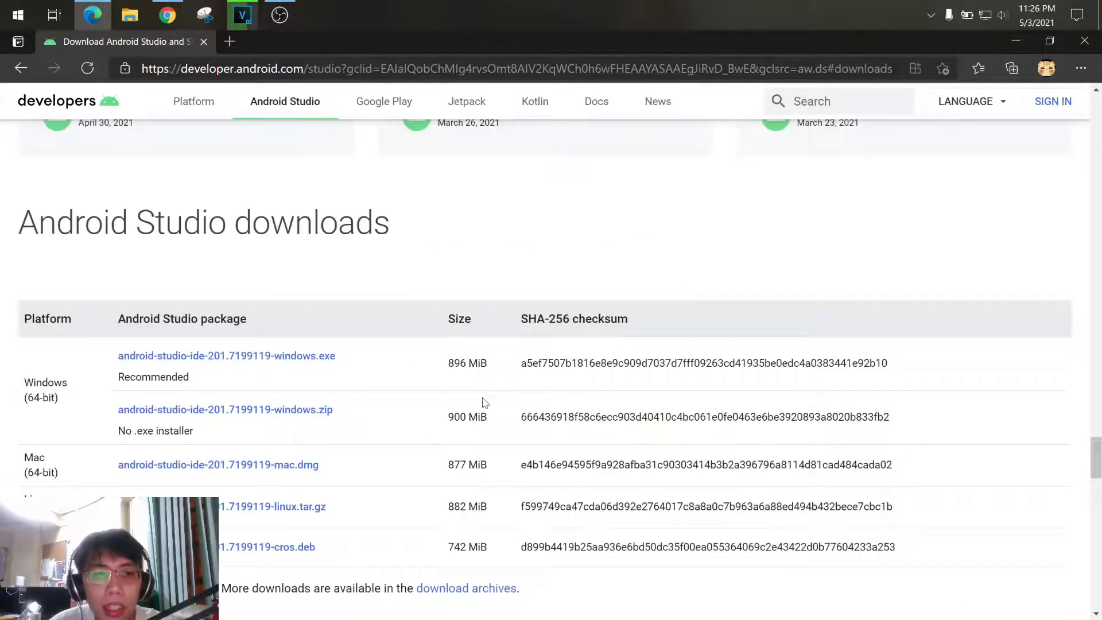
click(325, 356)
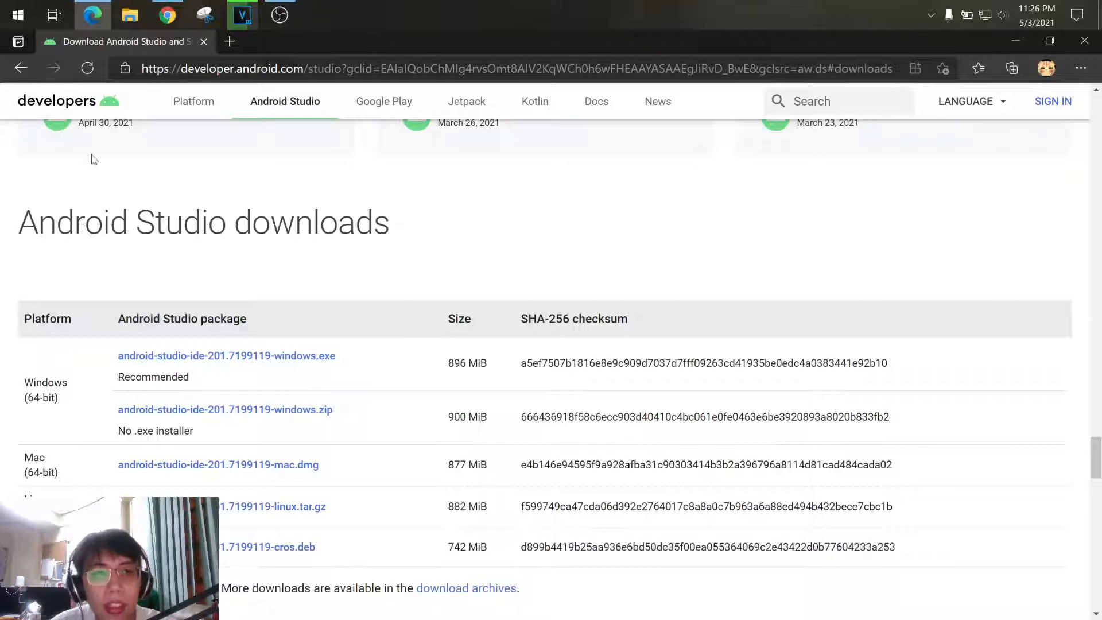
click(21, 68)
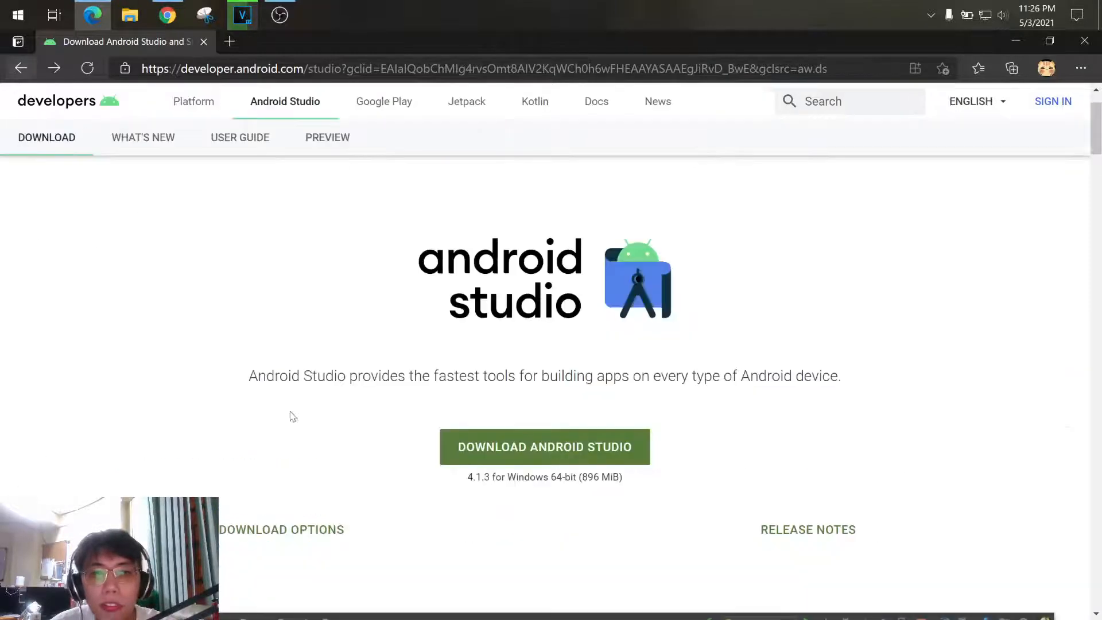
Step: Agree to the terms and conditions and download Android Studio 4.1.3 for Windows 64-bit
click(581, 453)
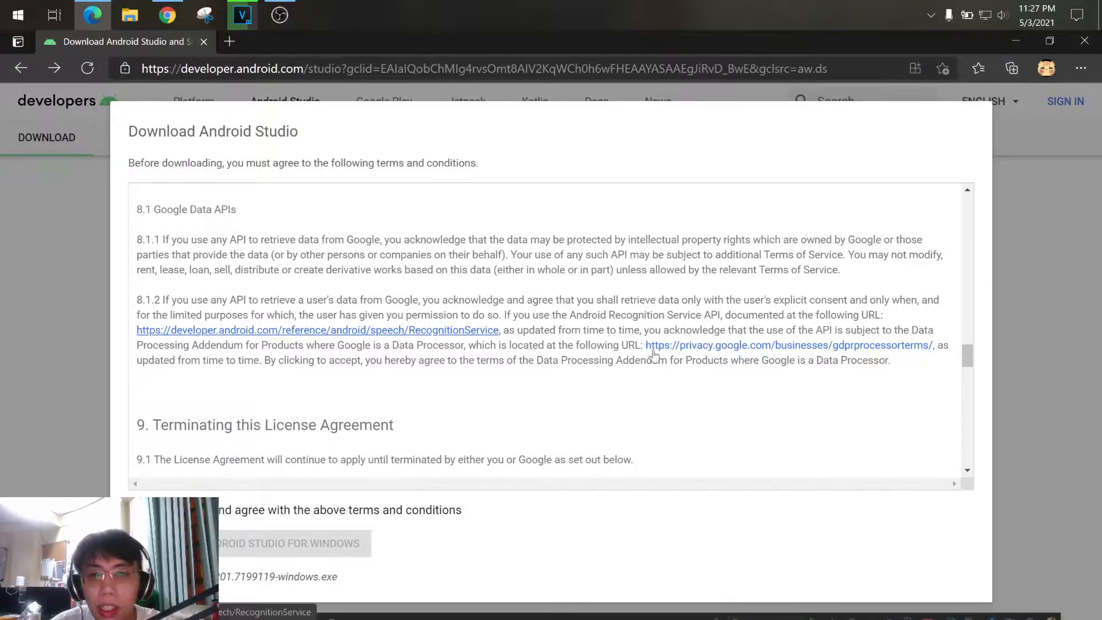
scroll(803, 368, down, 10)
scroll(792, 373, down, 12)
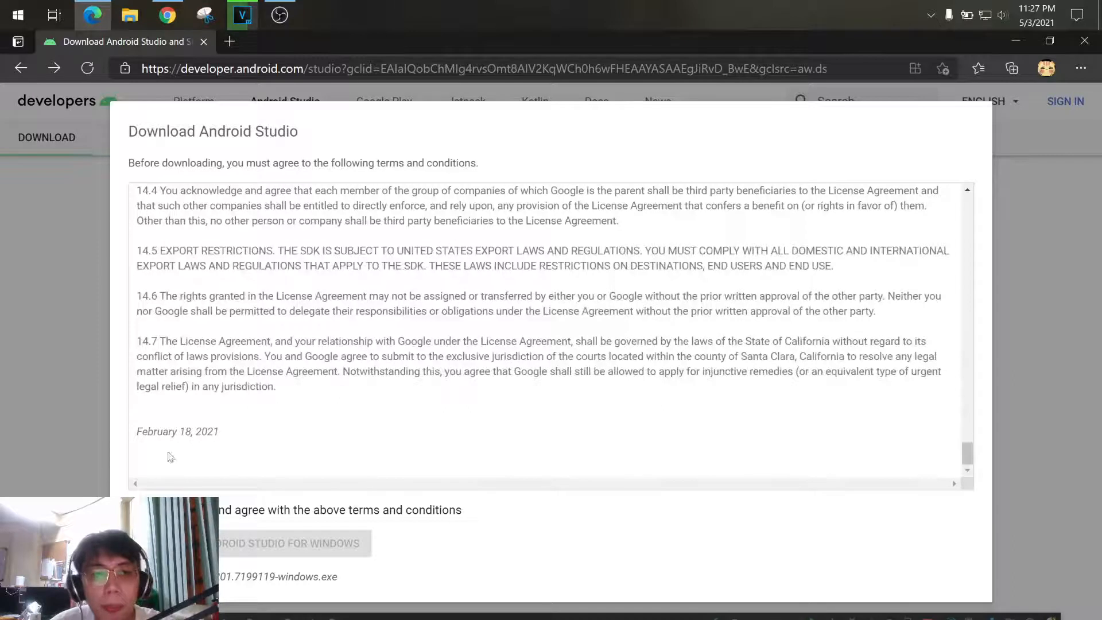
click(134, 510)
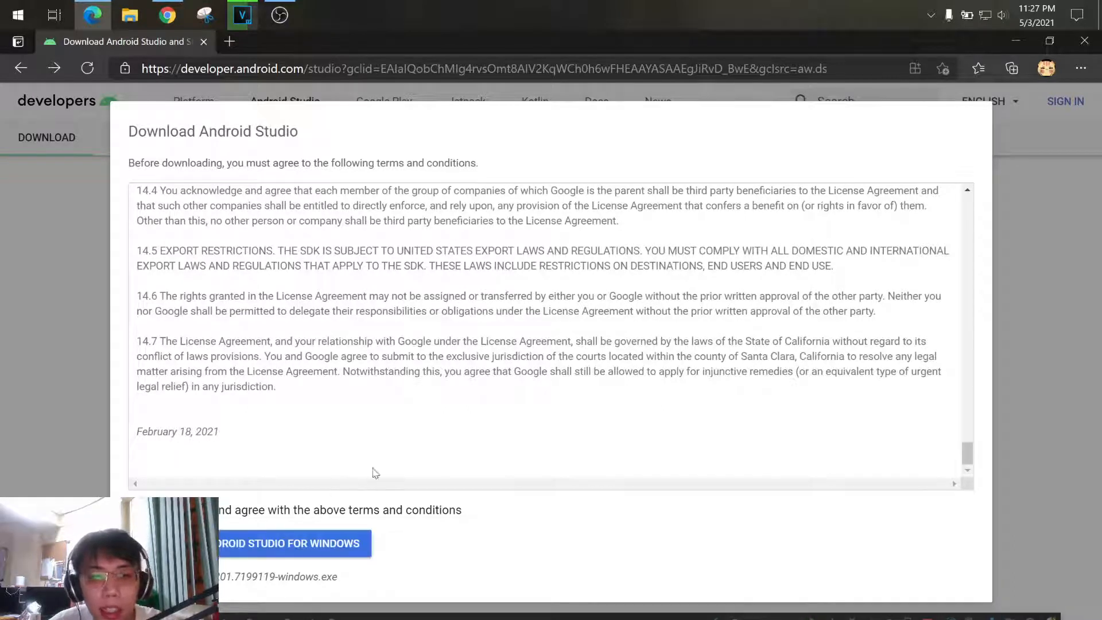
click(251, 544)
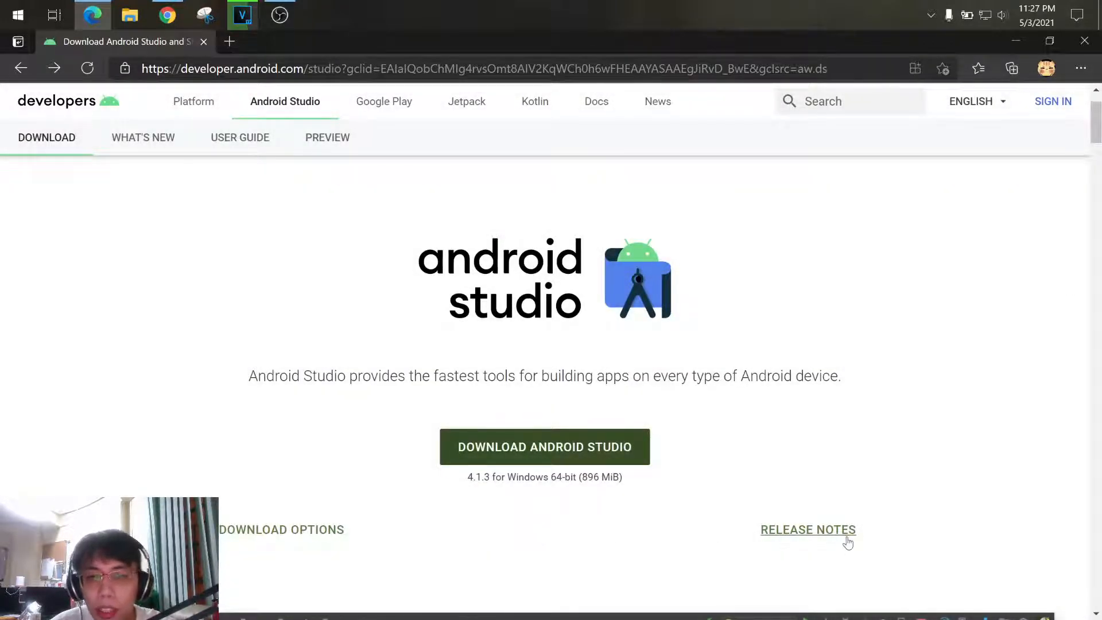
scroll(841, 539, down, 2)
scroll(555, 486, up, 2)
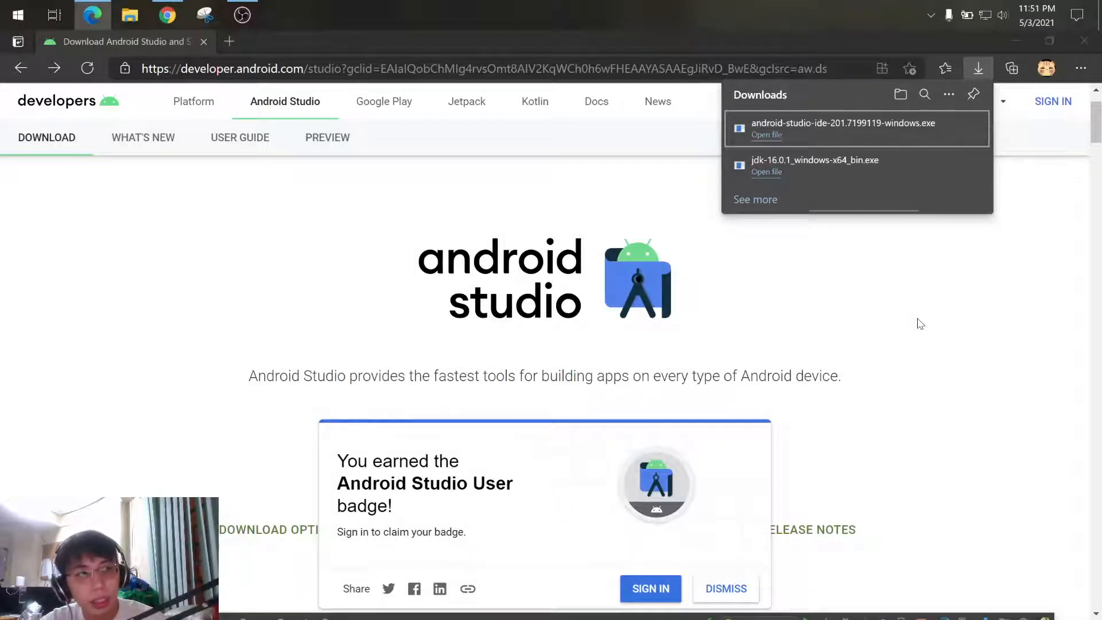
Step: Run the downloaded Android Studio installer and install it with the default location and Start Menu folder
click(0, 345)
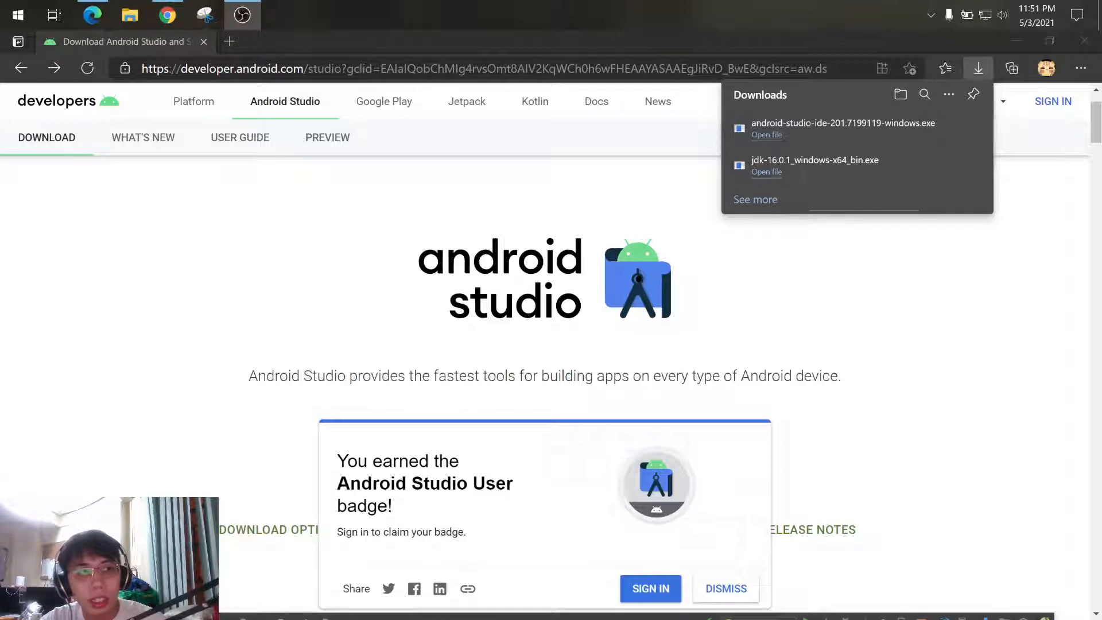
click(2, 270)
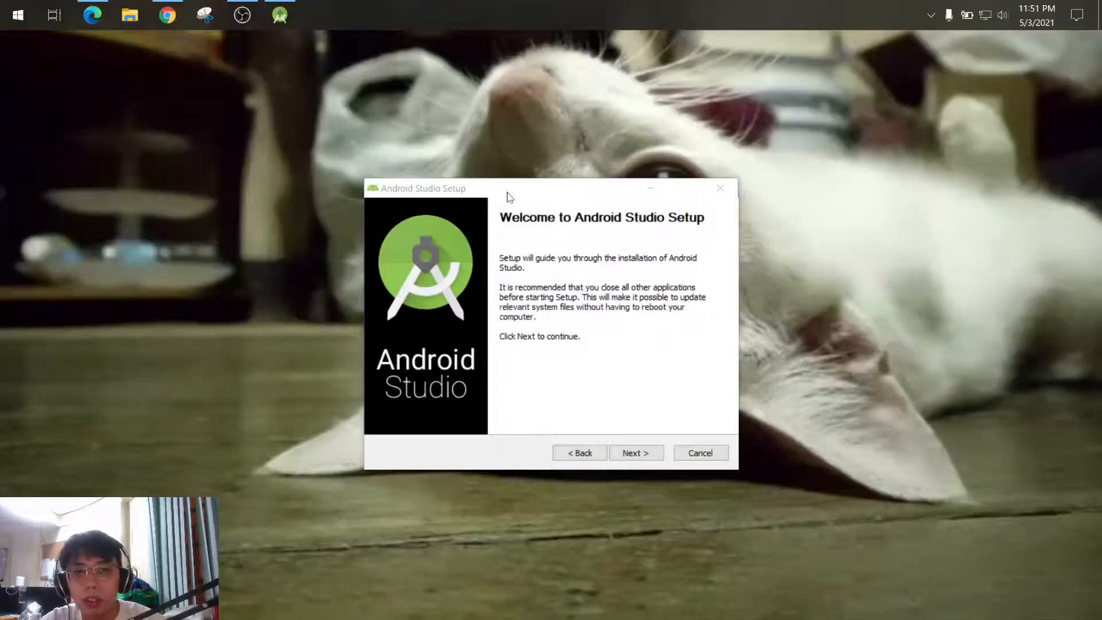
drag(507, 197, 528, 183)
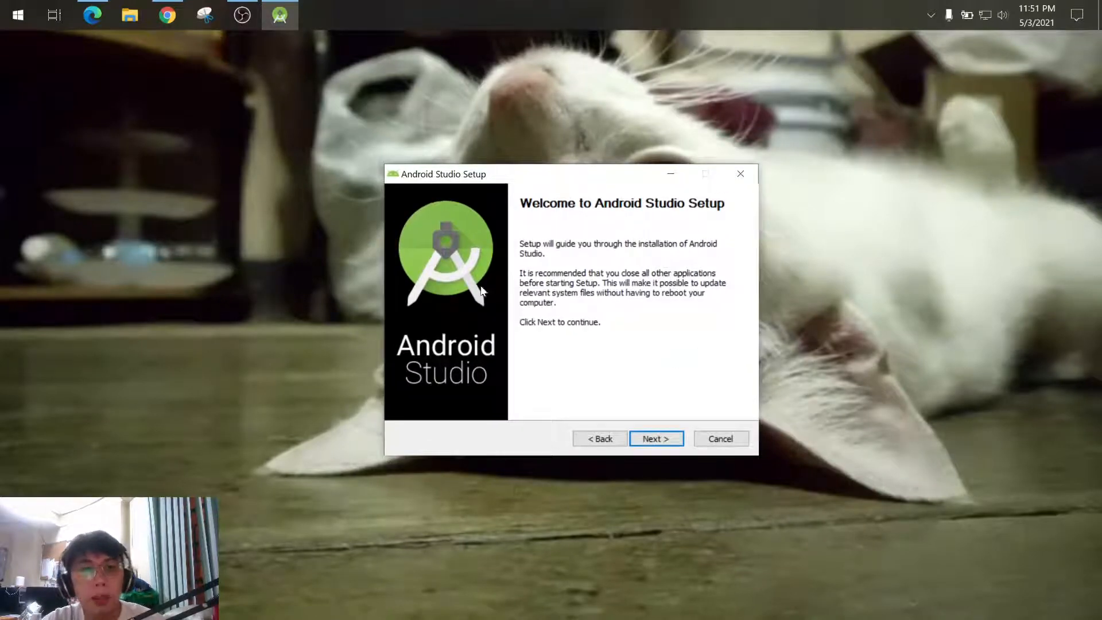
click(668, 441)
click(657, 442)
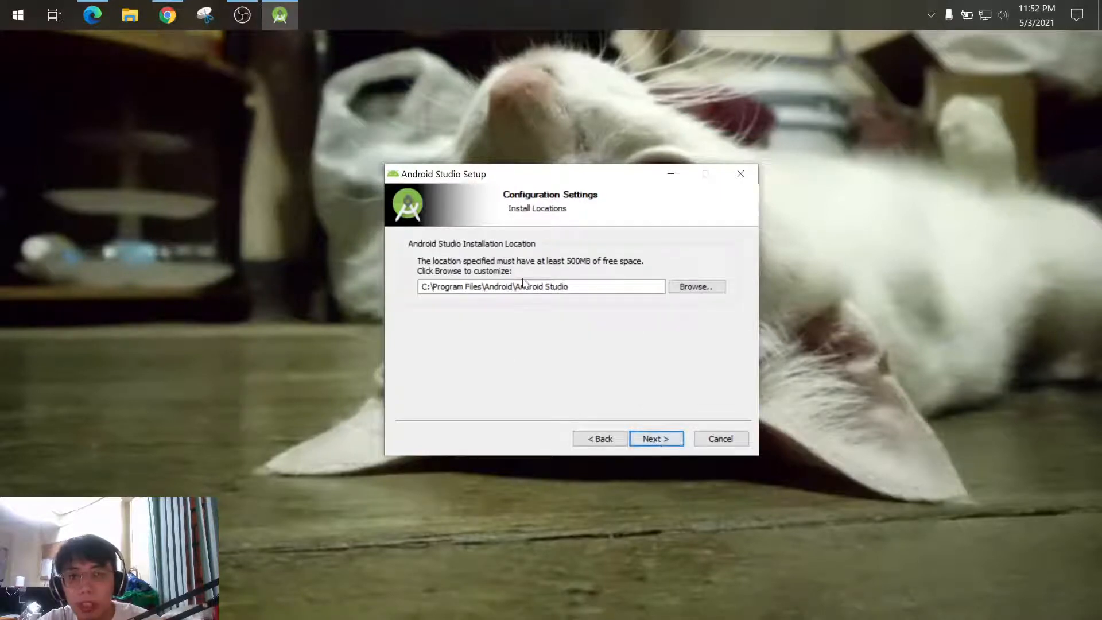
click(658, 438)
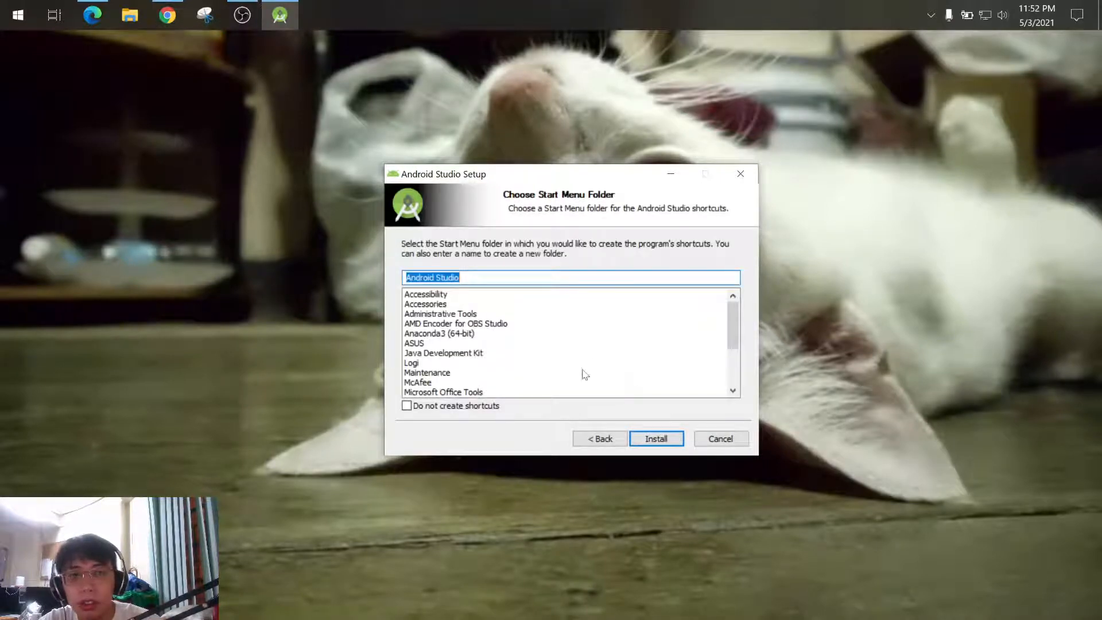
click(656, 439)
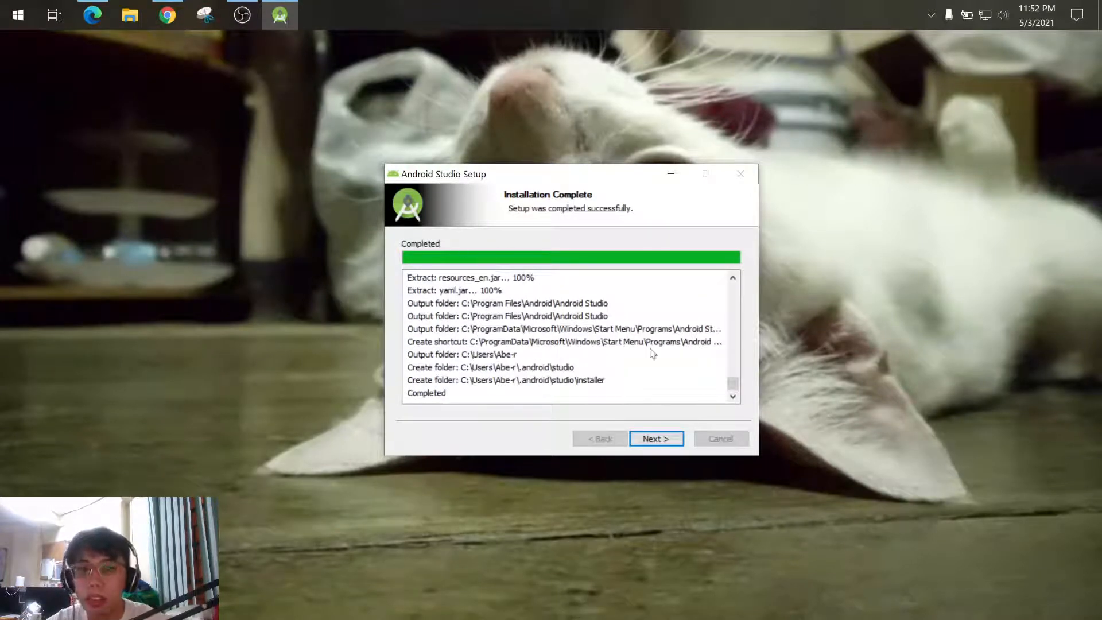
click(657, 439)
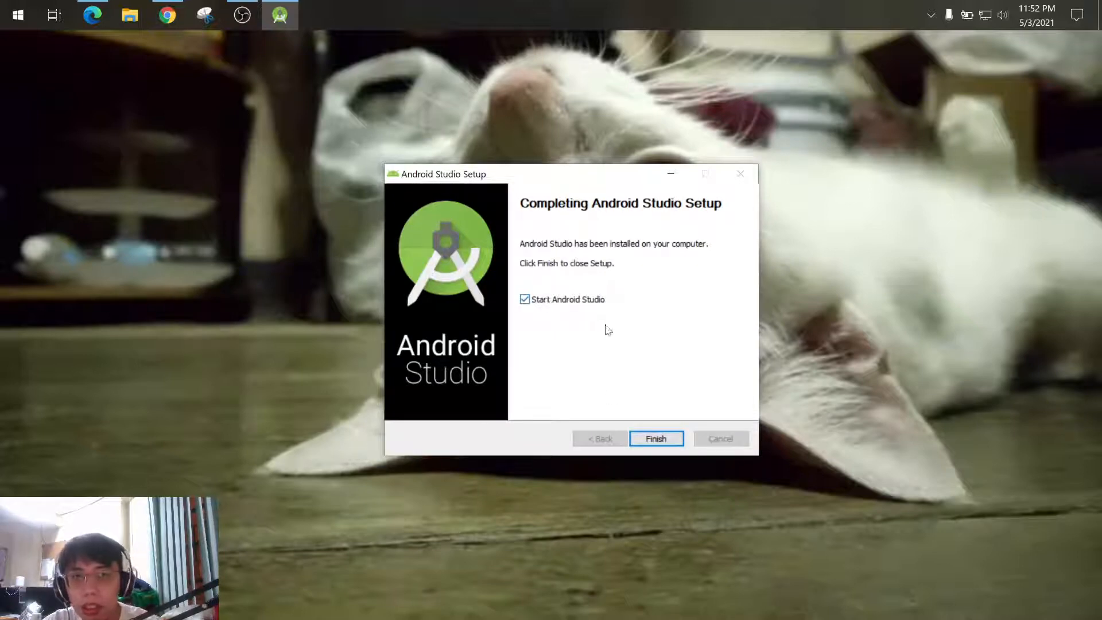
Step: Finish setup and launch Android Studio without importing settings, declining to send usage statistics to Google
click(655, 436)
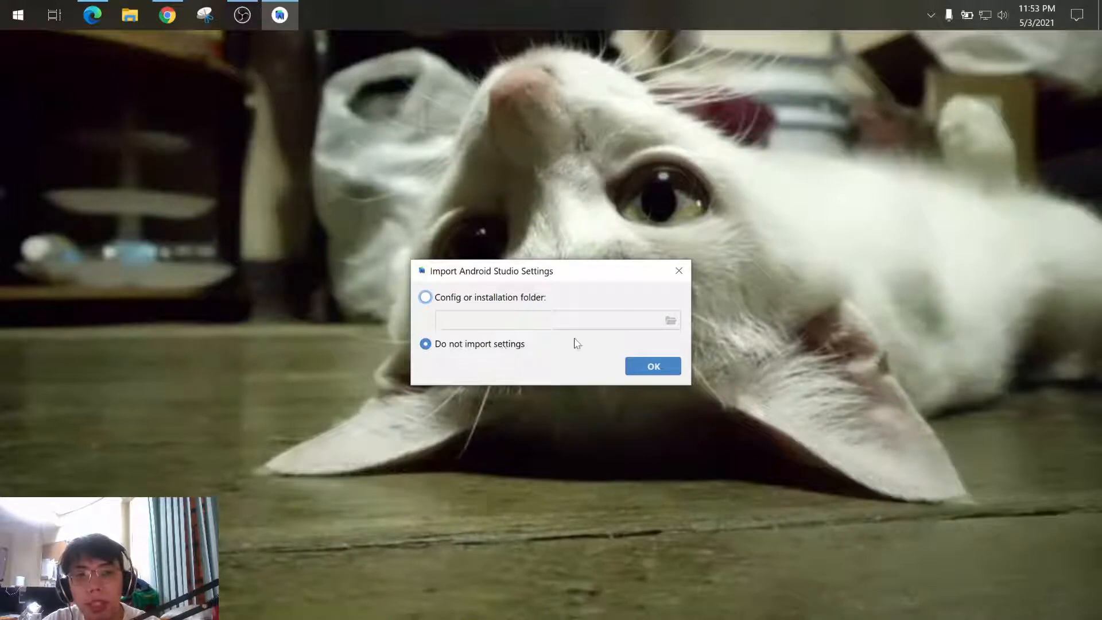
click(658, 368)
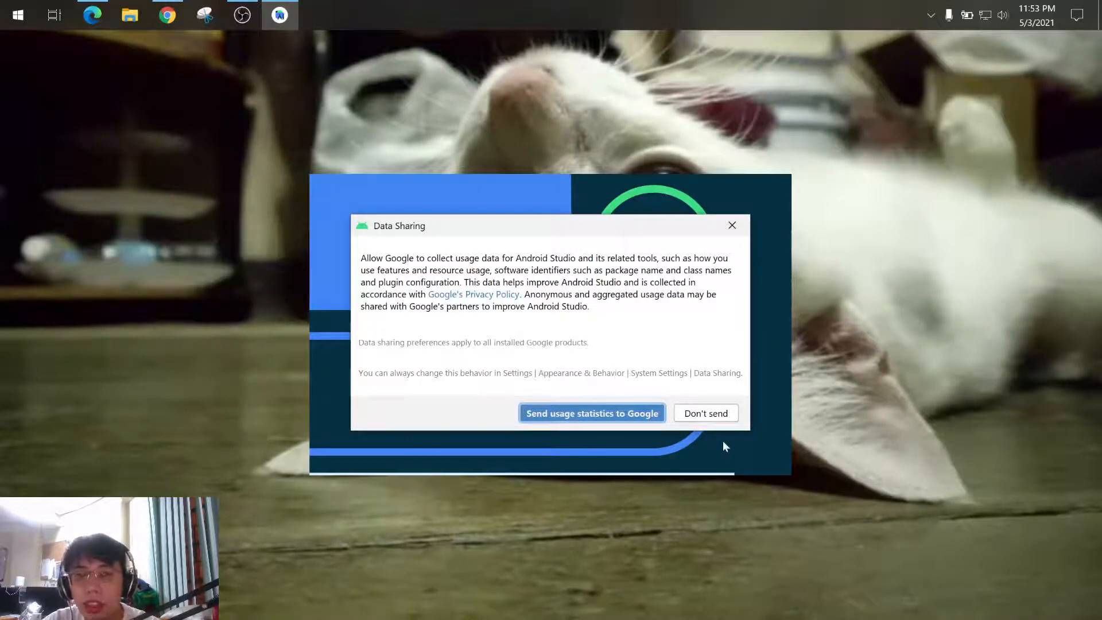
click(706, 413)
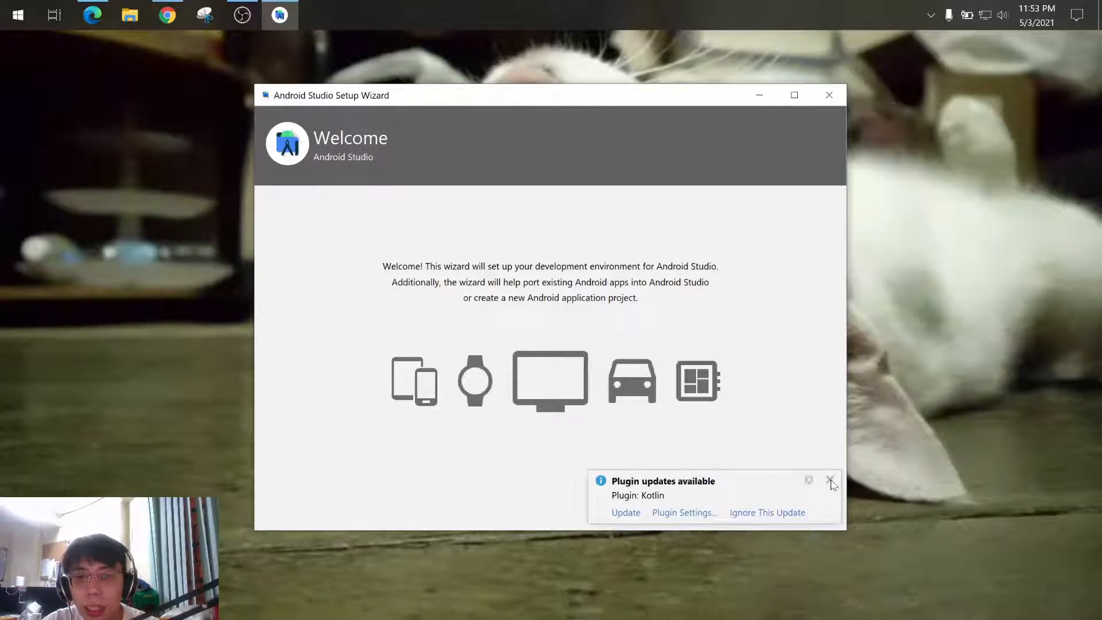
Step: Update the Kotlin plugin and let the download run in the background
click(633, 513)
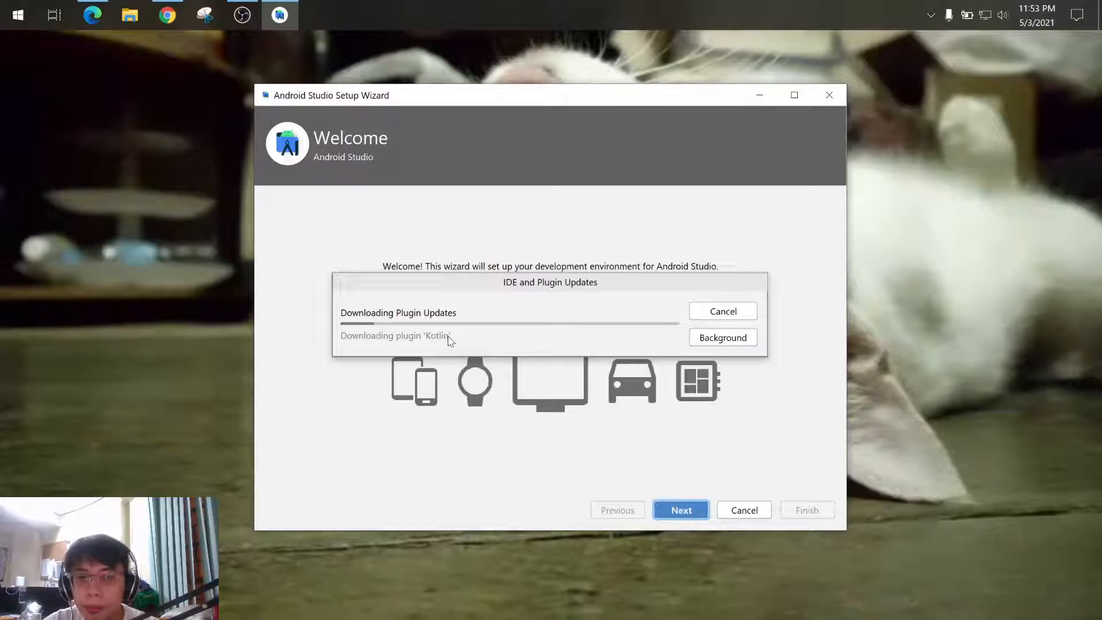
click(744, 343)
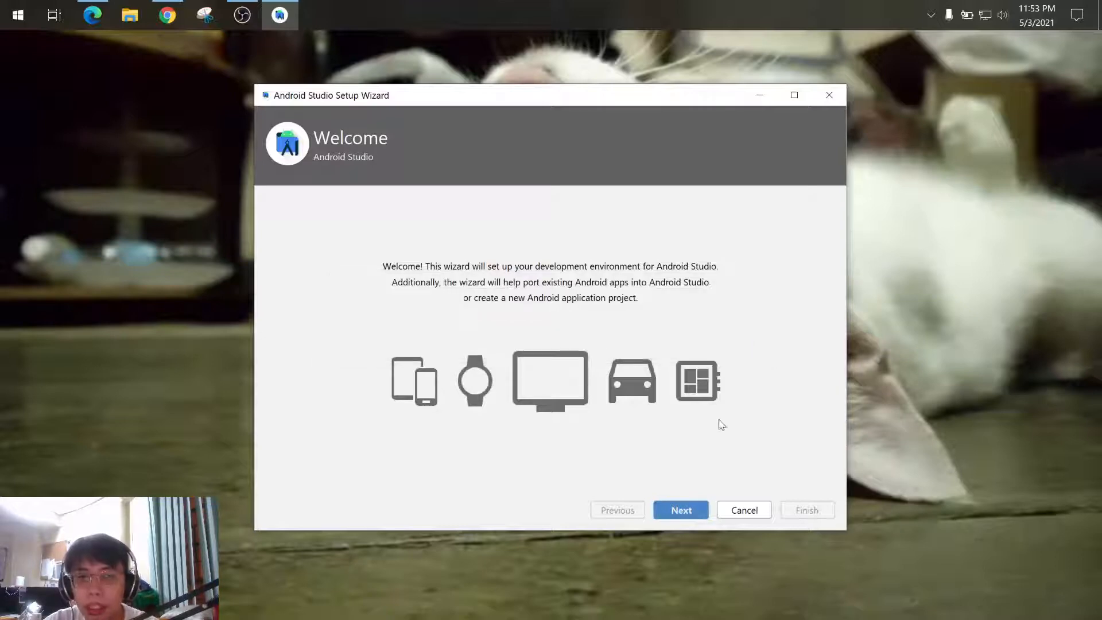
Step: Choose the Standard setup and the Darcula theme, review the settings list and start the SDK component download
click(690, 507)
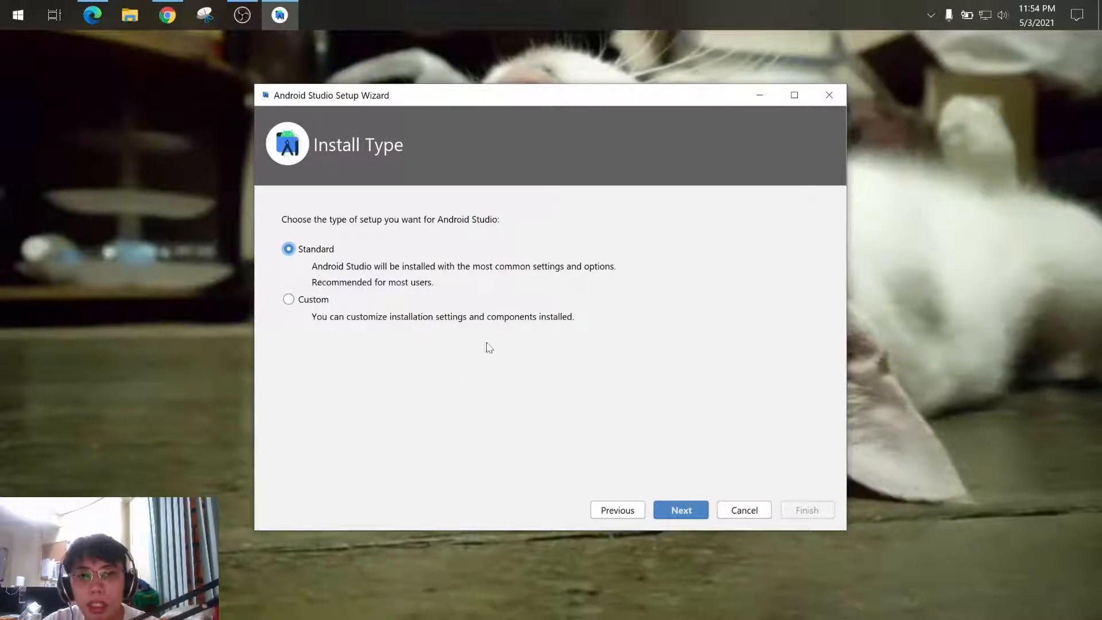
click(683, 511)
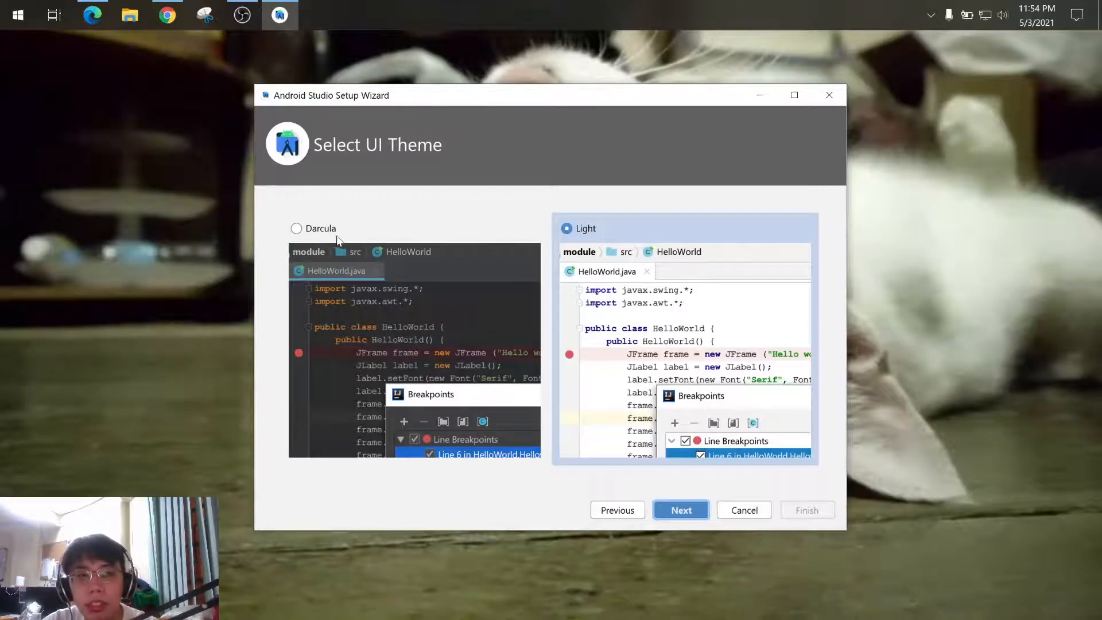
click(296, 229)
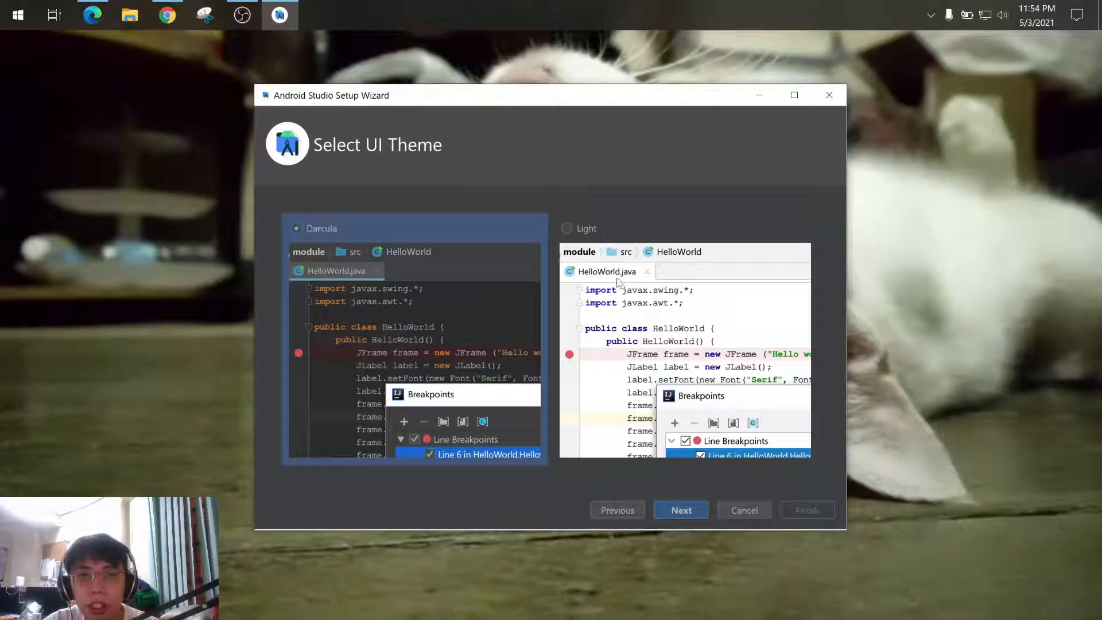
click(690, 509)
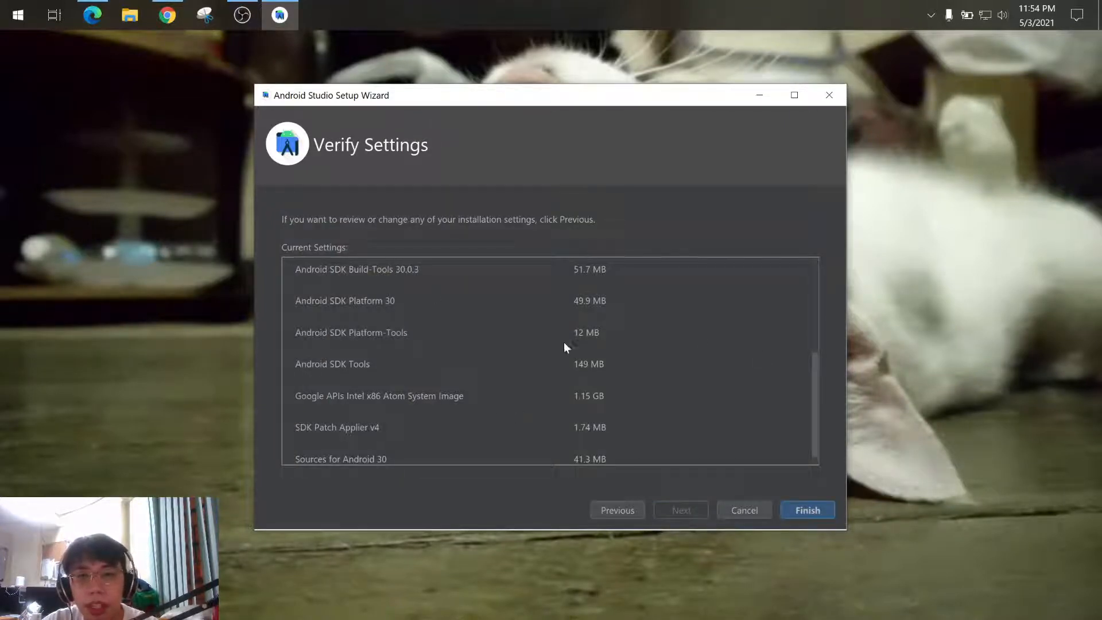
scroll(525, 345, up, 5)
scroll(516, 353, down, 5)
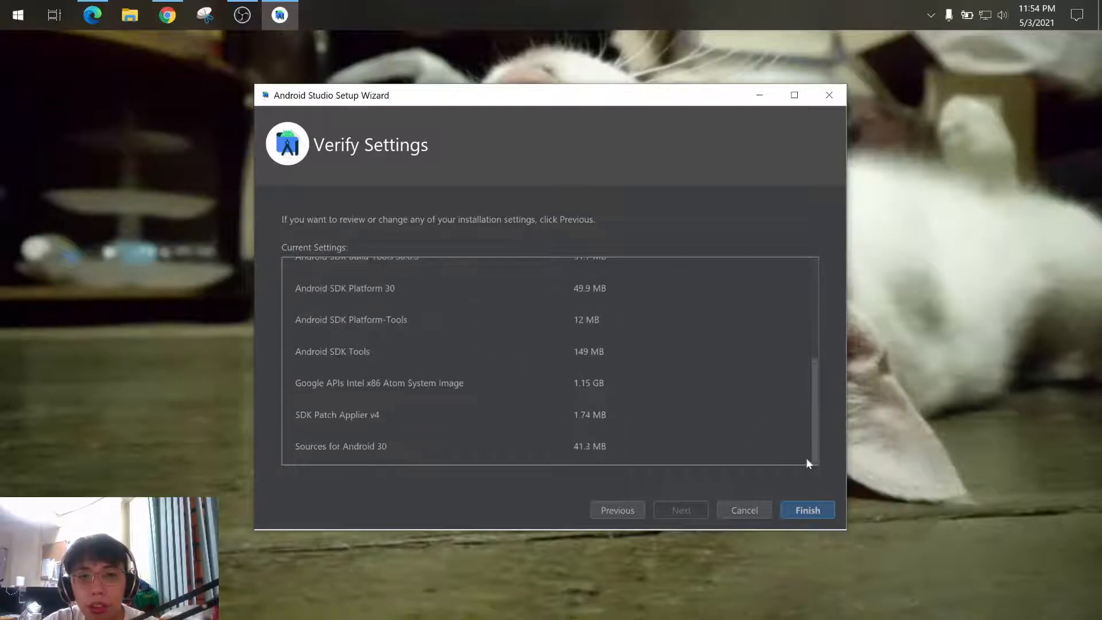
click(809, 510)
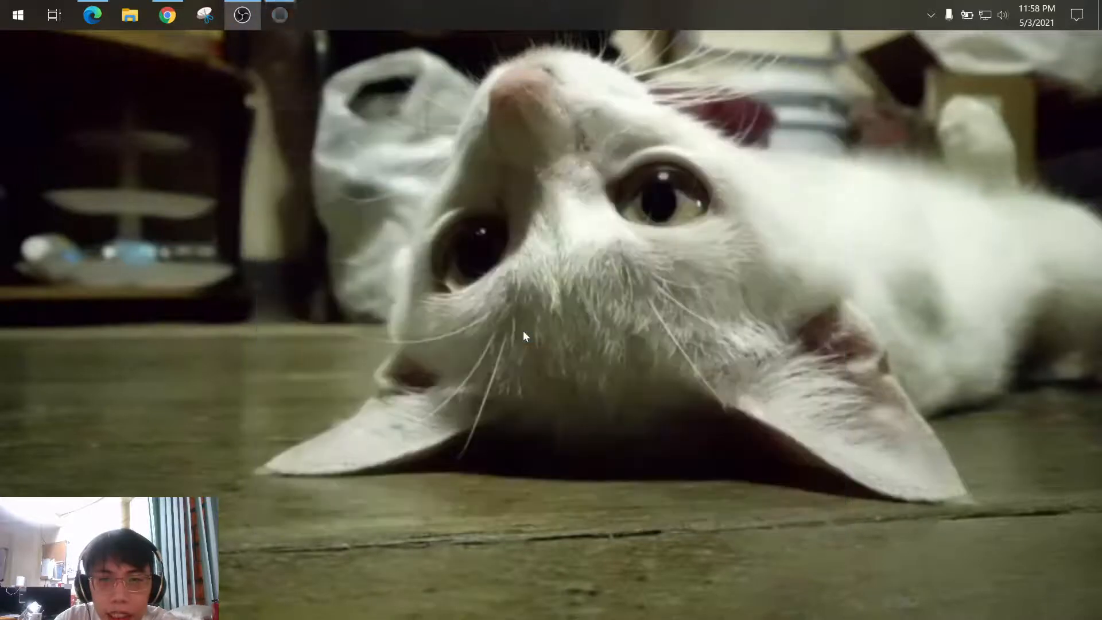
Step: Go through the setup wizard again with the Standard type, download the SDK components with details shown, and finish it
click(522, 332)
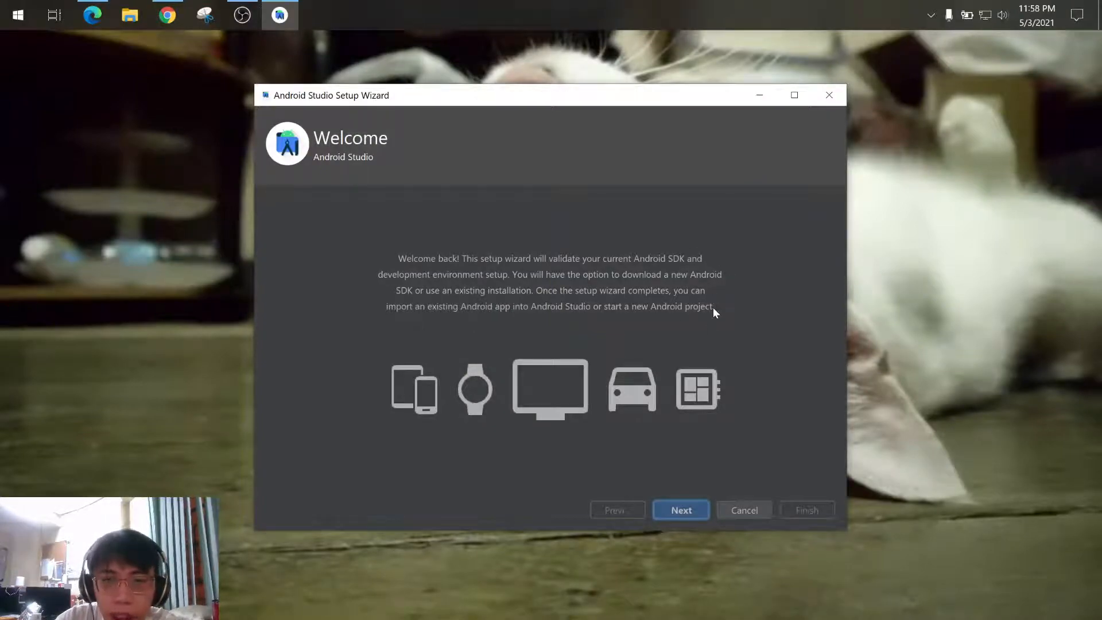
click(701, 515)
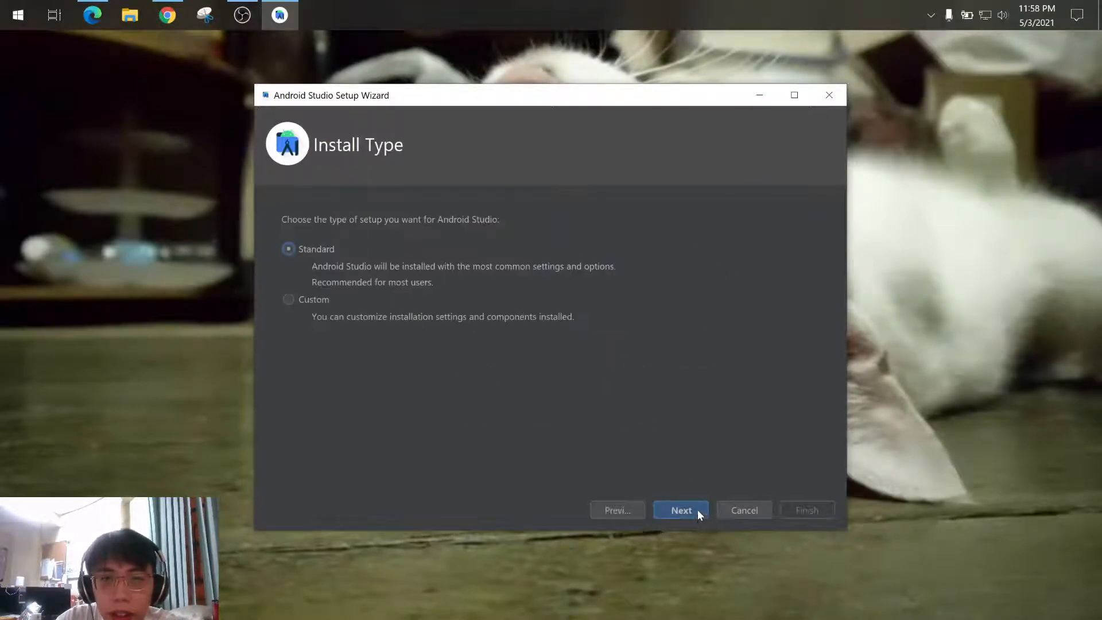
click(697, 510)
click(695, 509)
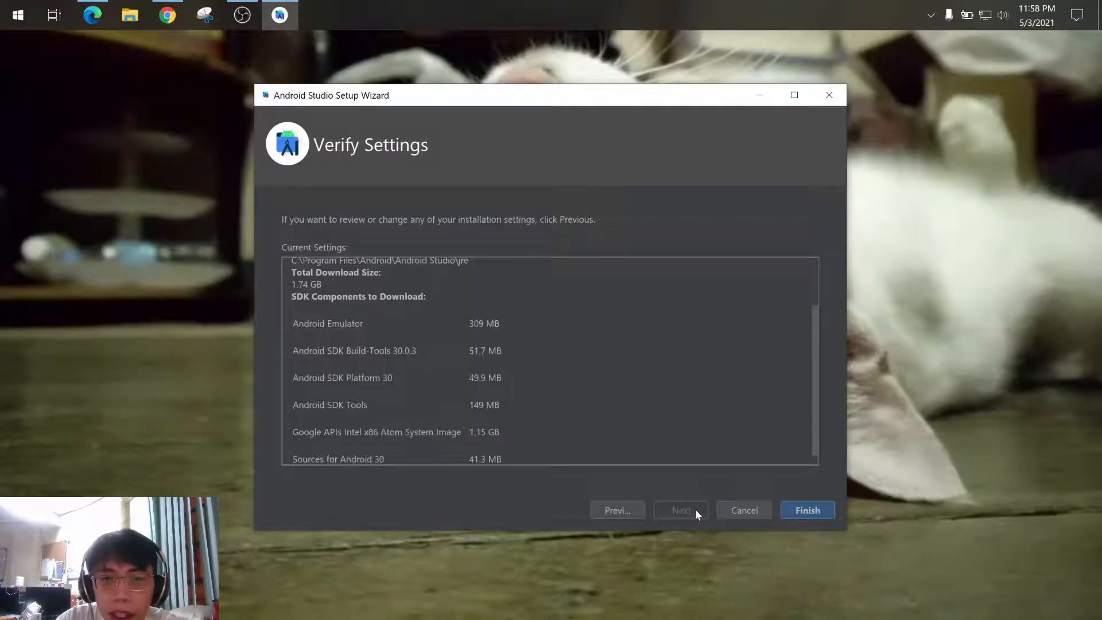
click(809, 511)
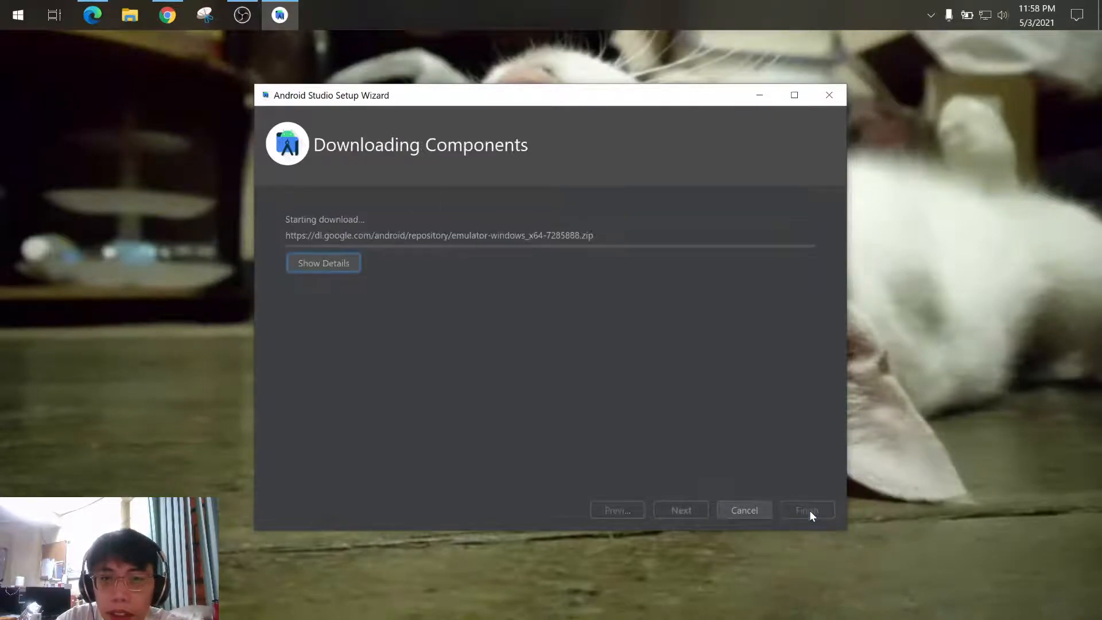
click(335, 259)
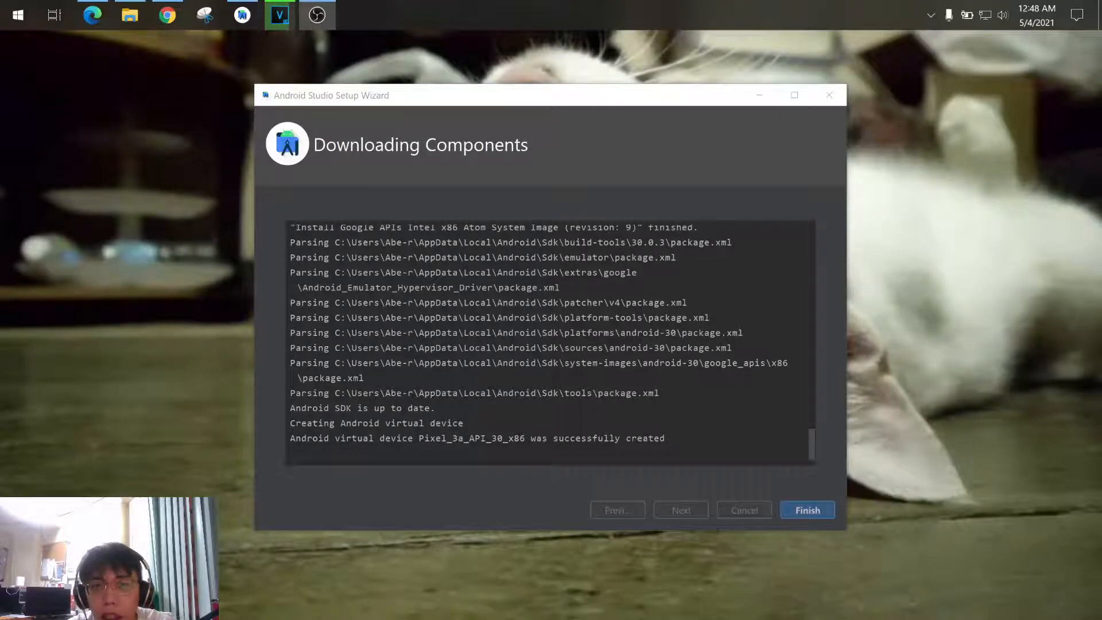
click(808, 510)
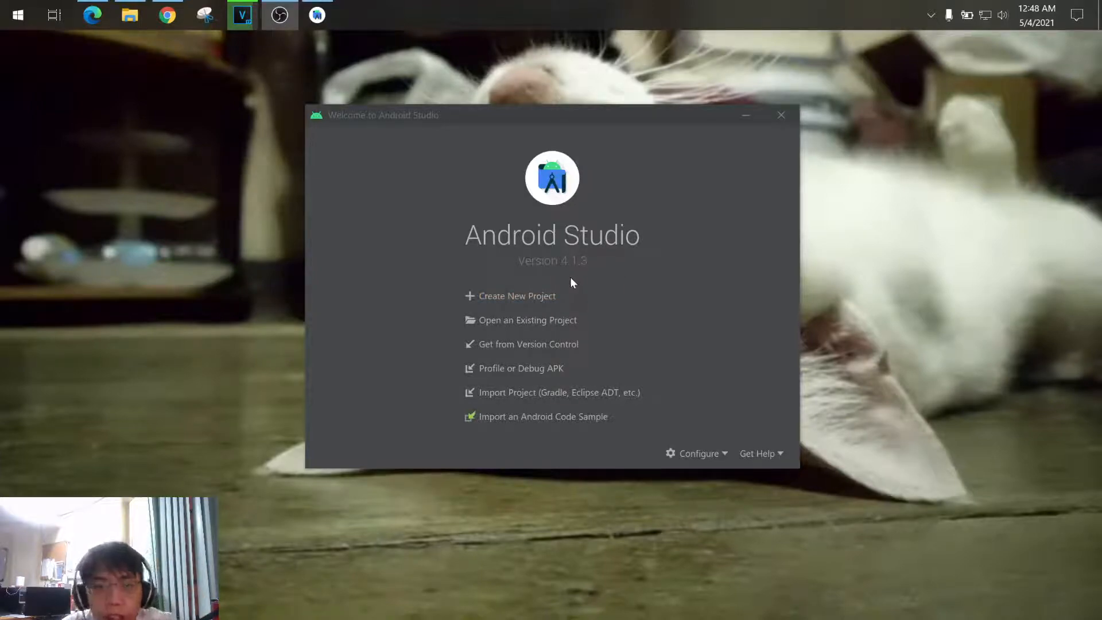
click(724, 454)
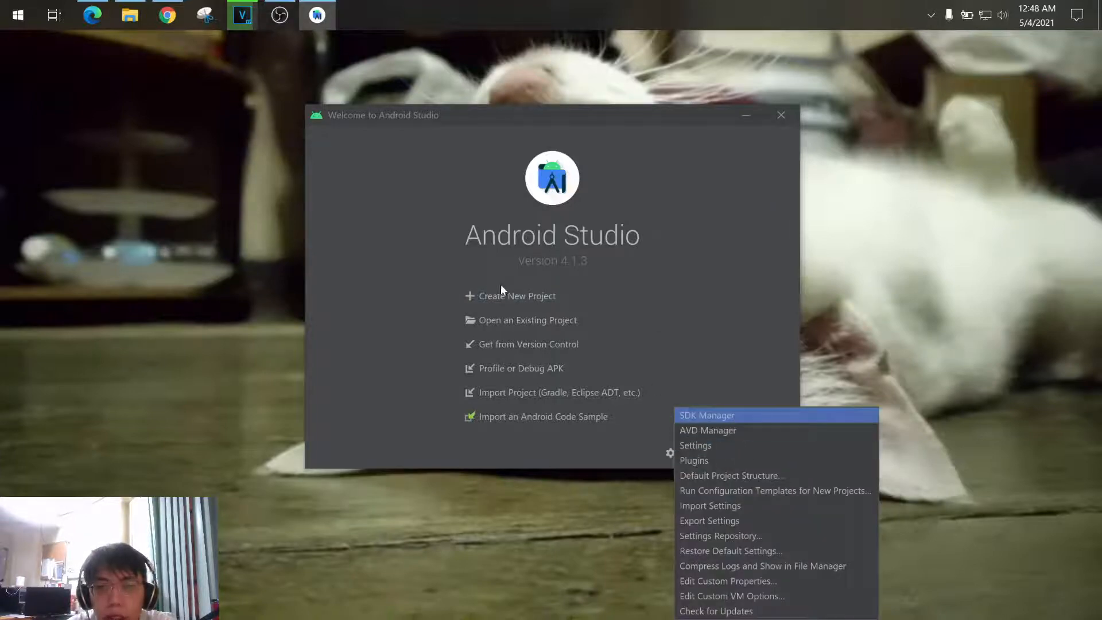
click(415, 273)
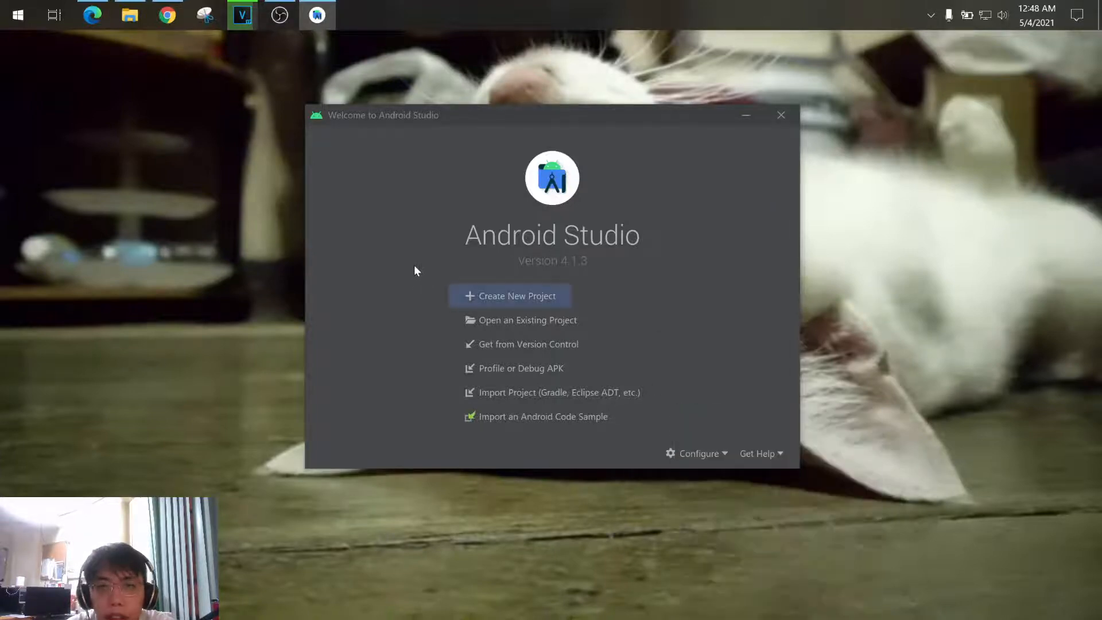
Step: Create a new phone and tablet project from the Empty Activity template
click(538, 300)
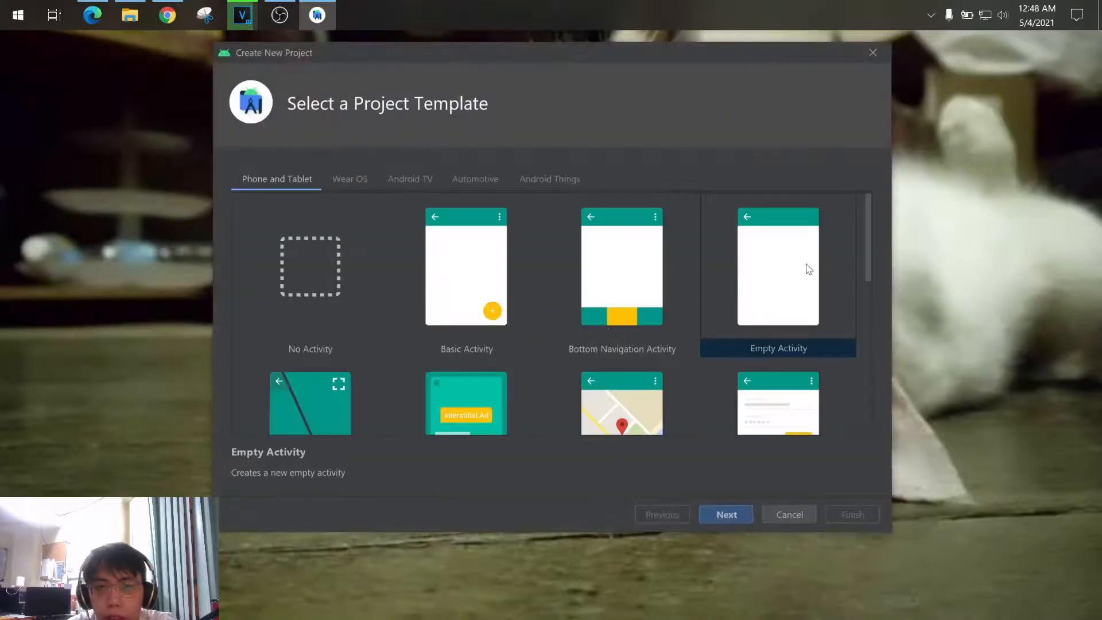
click(727, 515)
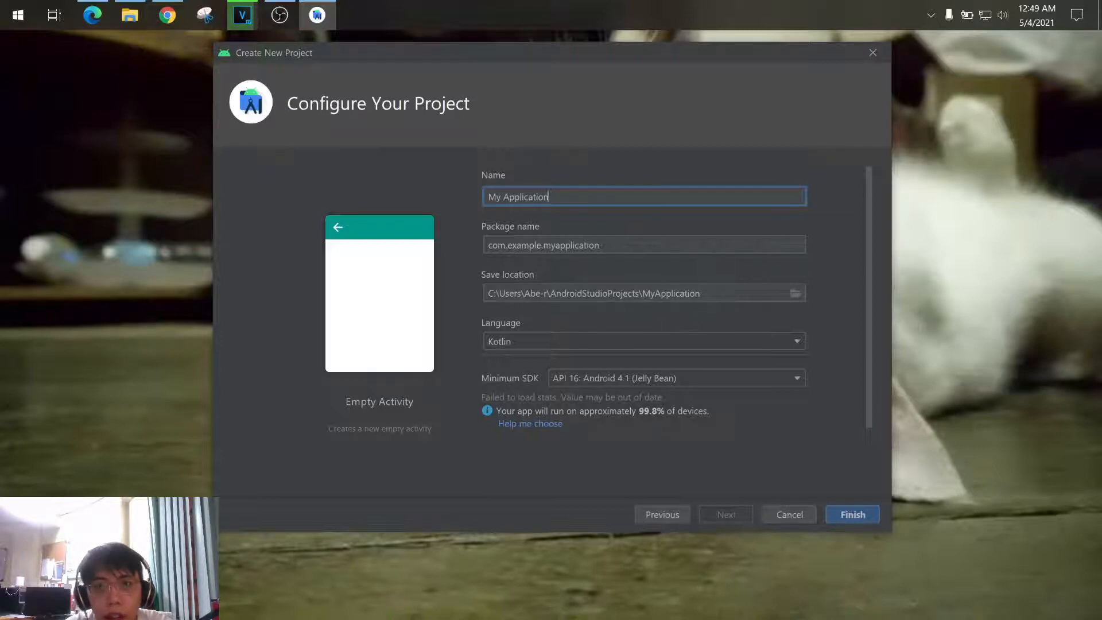
Step: Set the new project's save location to the Documents folder of the Windows user profile
click(796, 297)
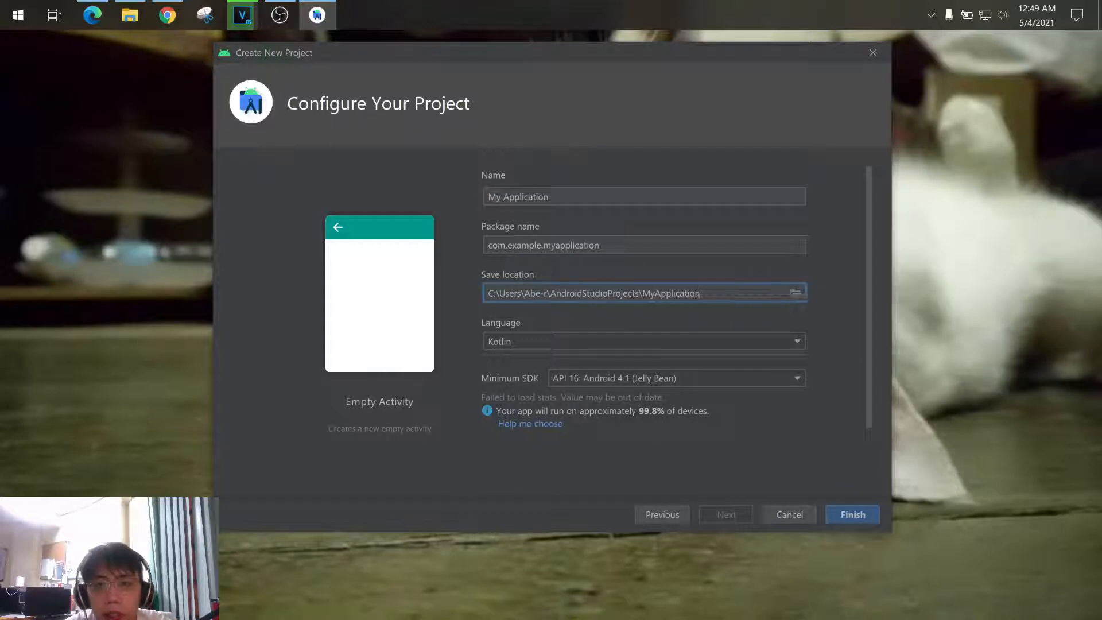
click(795, 294)
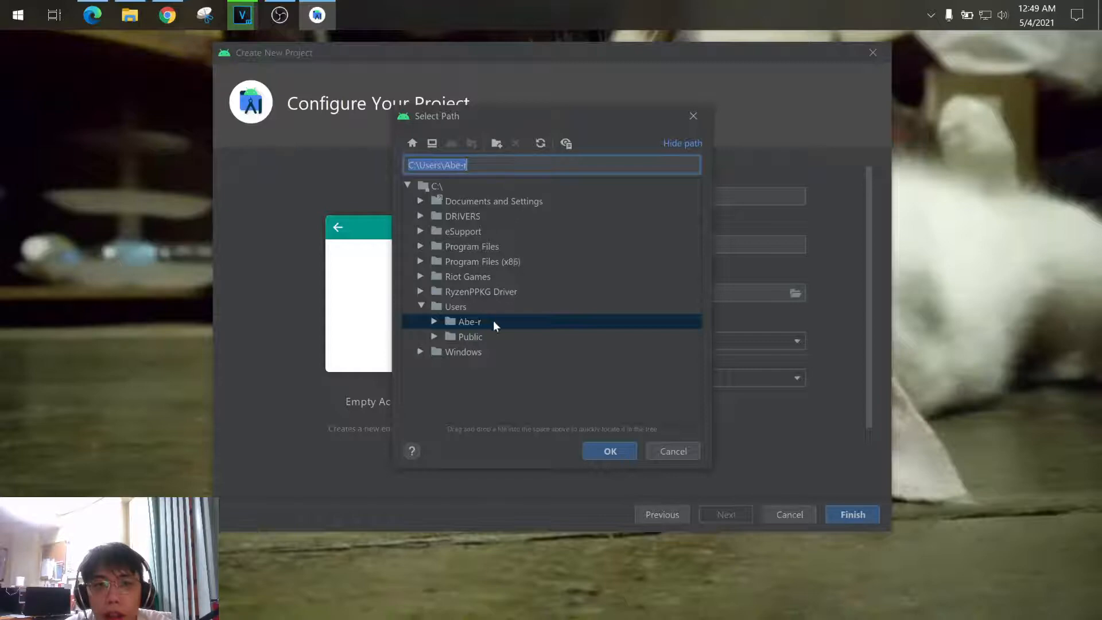
click(432, 322)
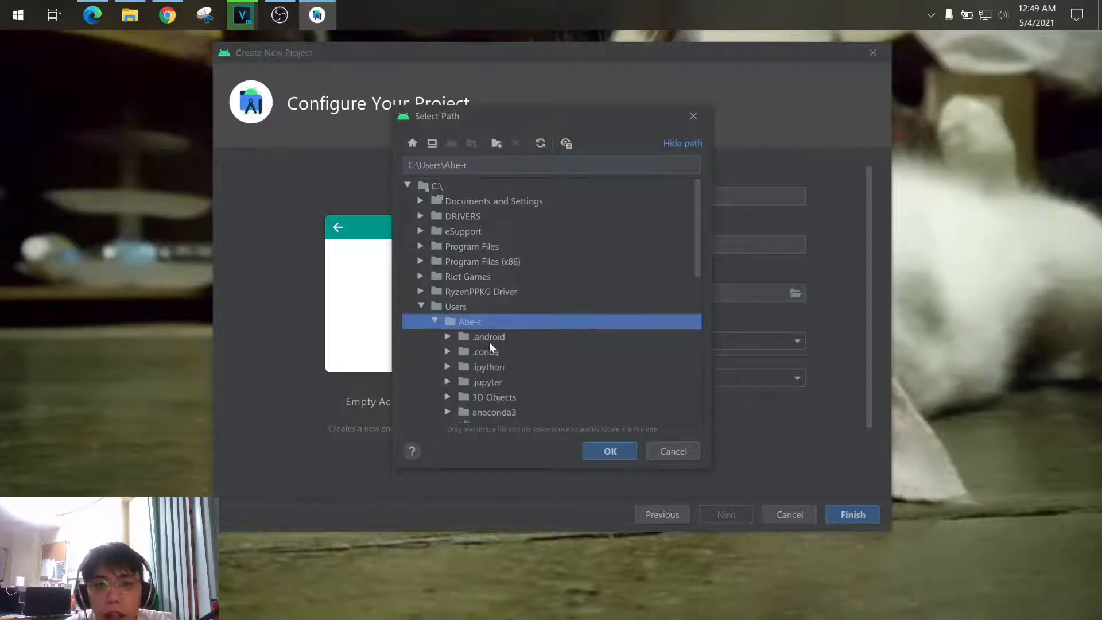
scroll(510, 381, down, 2)
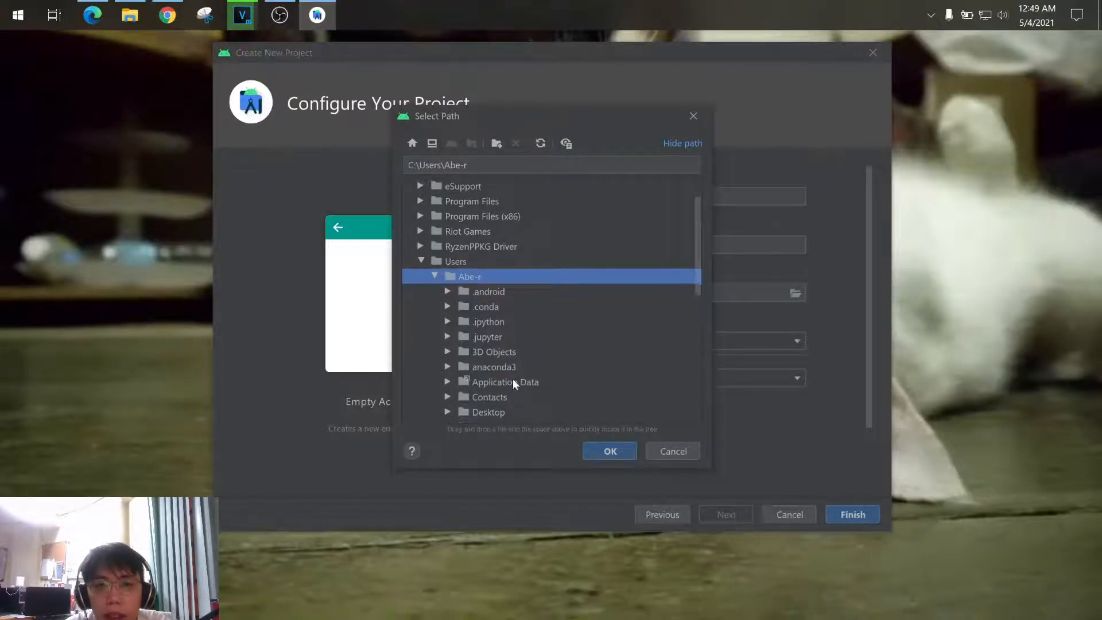
scroll(508, 390, down, 1)
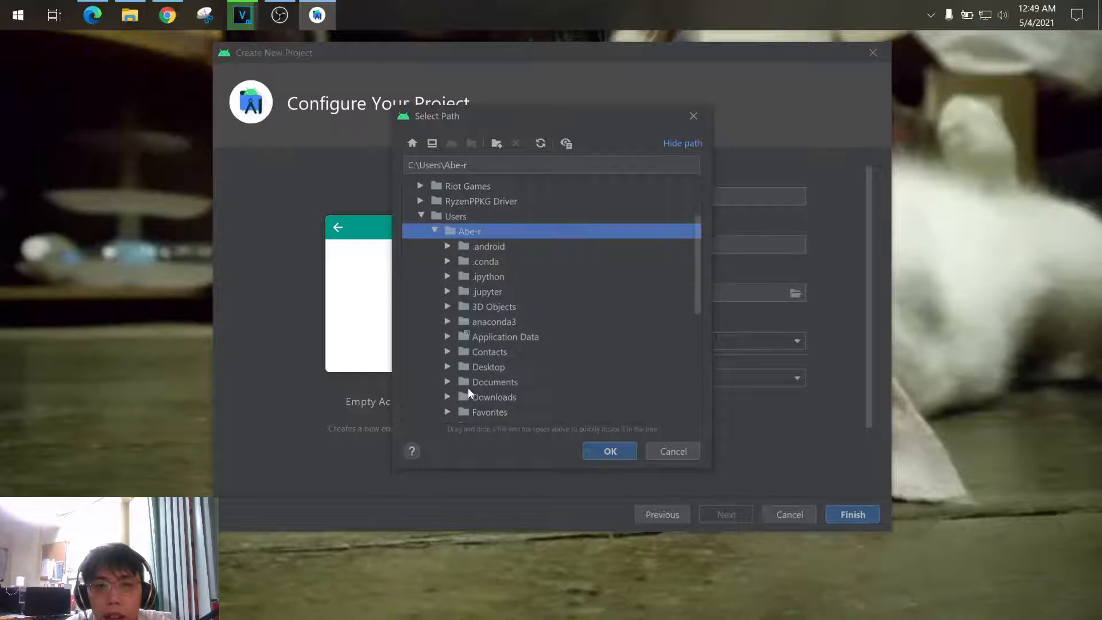
click(449, 382)
click(496, 383)
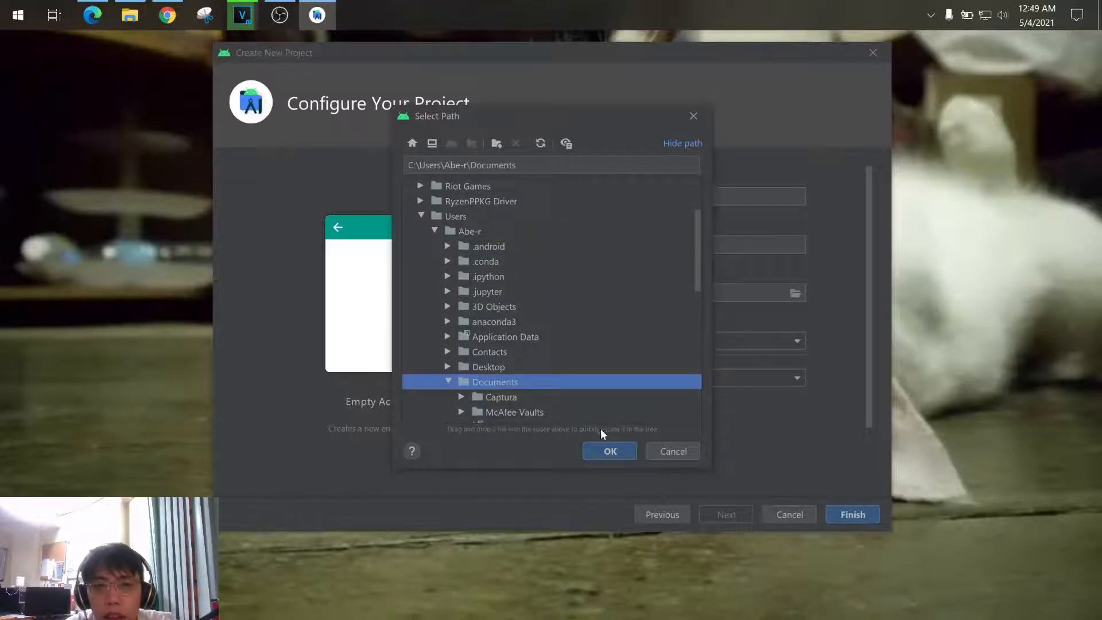
click(610, 448)
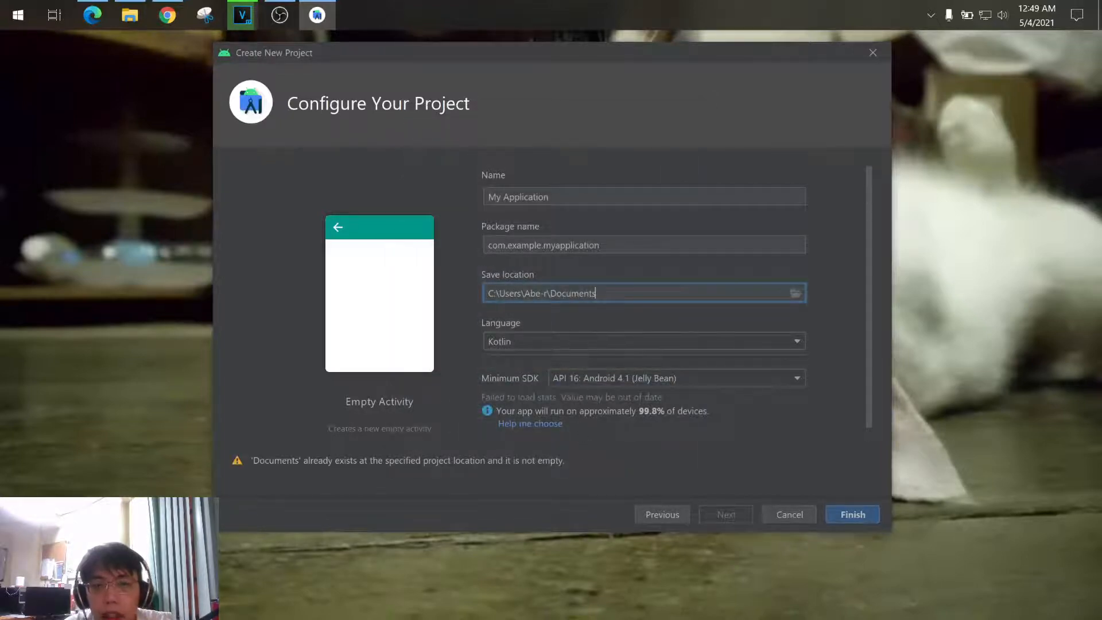
Step: Switch to File Explorer and create a folder named Android Studio Projects inside Documents
click(130, 15)
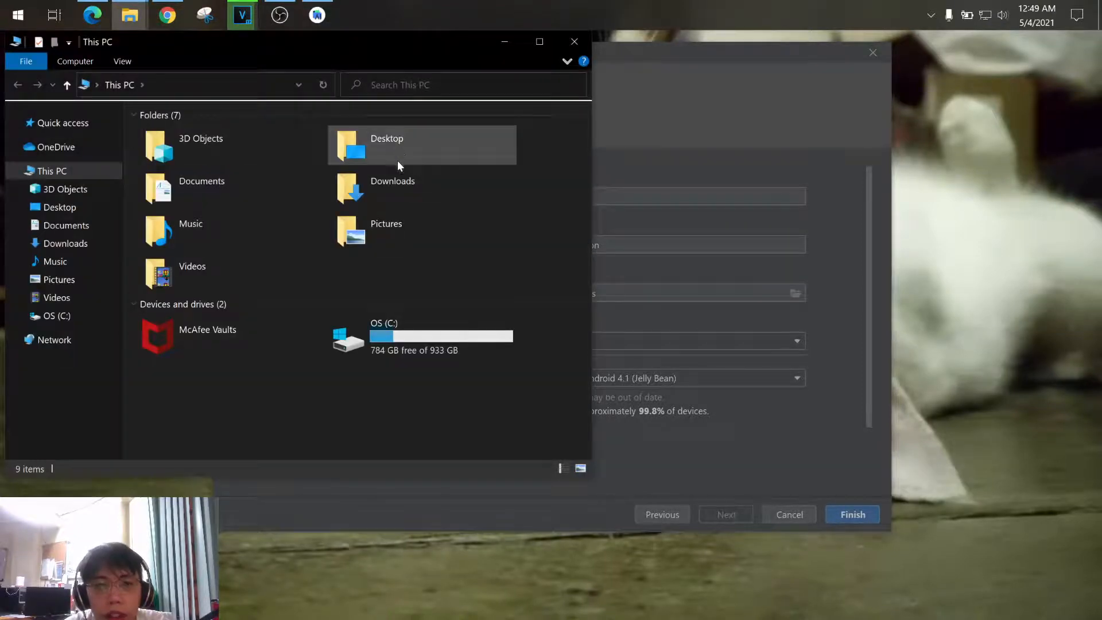
double_click(269, 190)
right_click(341, 320)
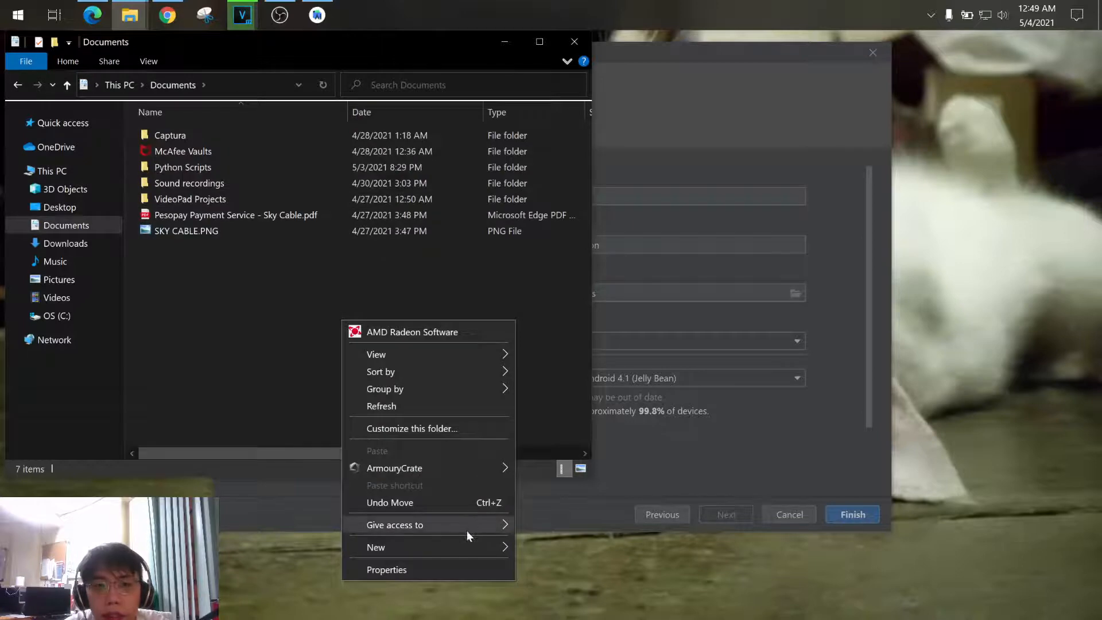
mouse_move(466, 542)
click(520, 415)
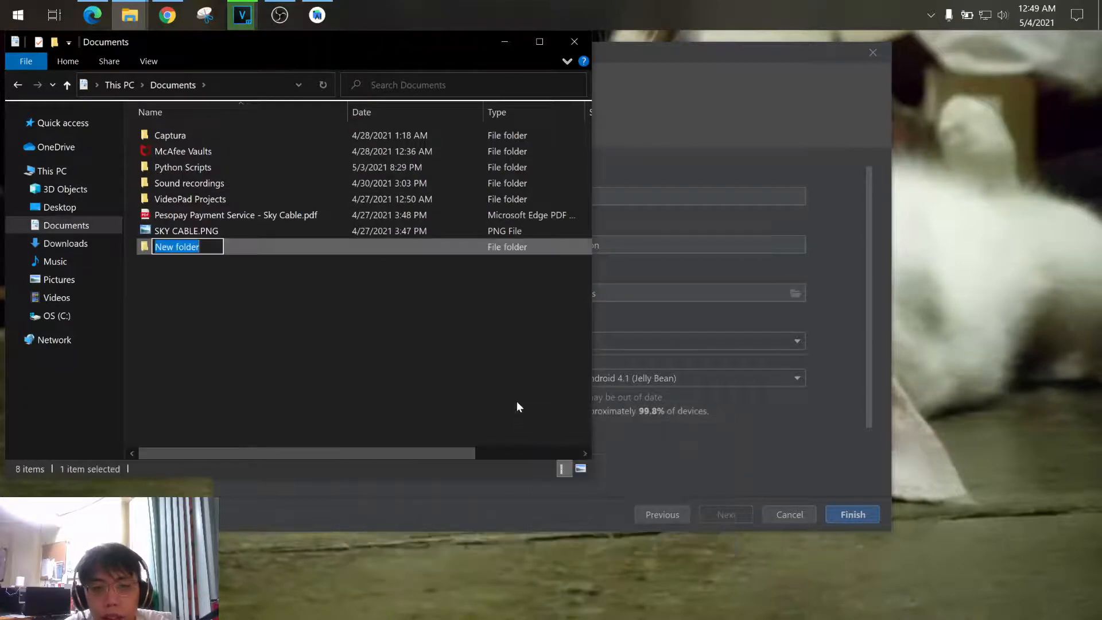
text(Android)
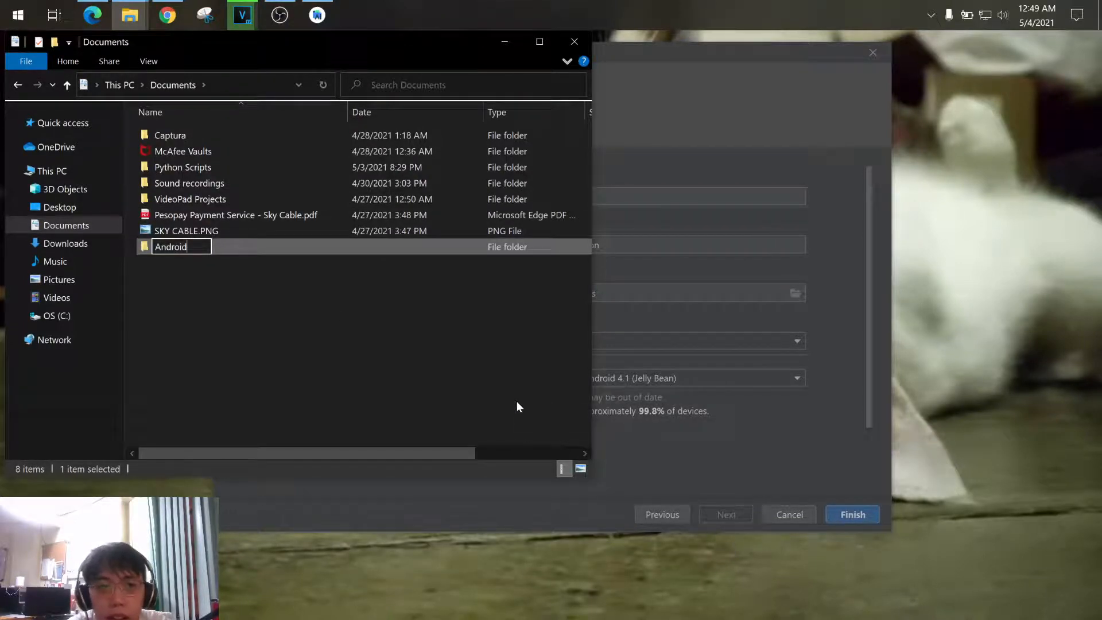
text(Studio)
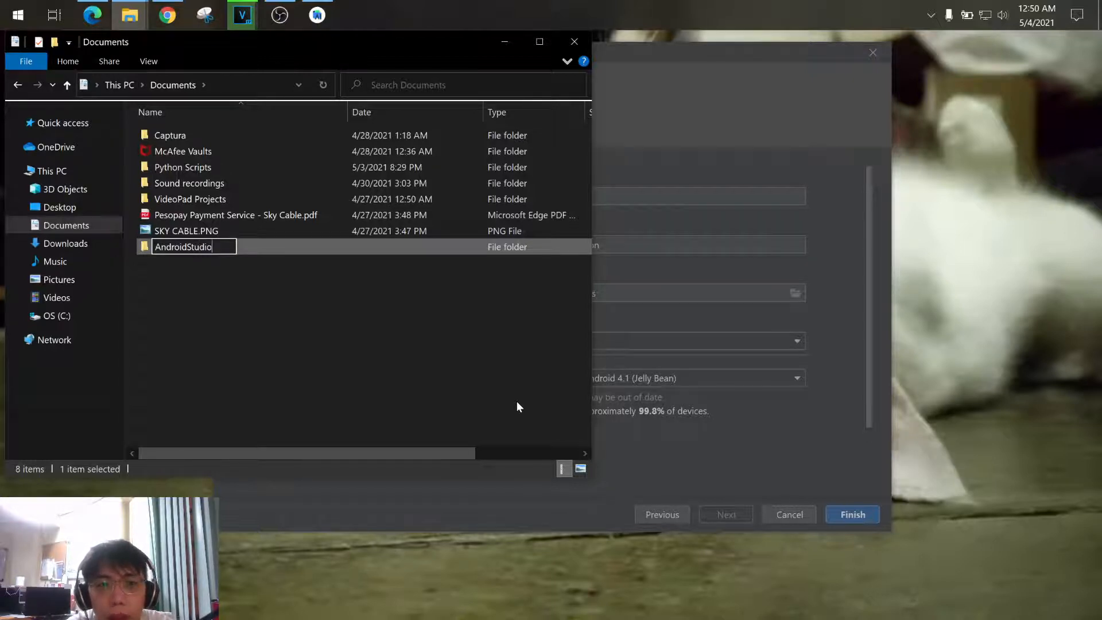
text(Projects)
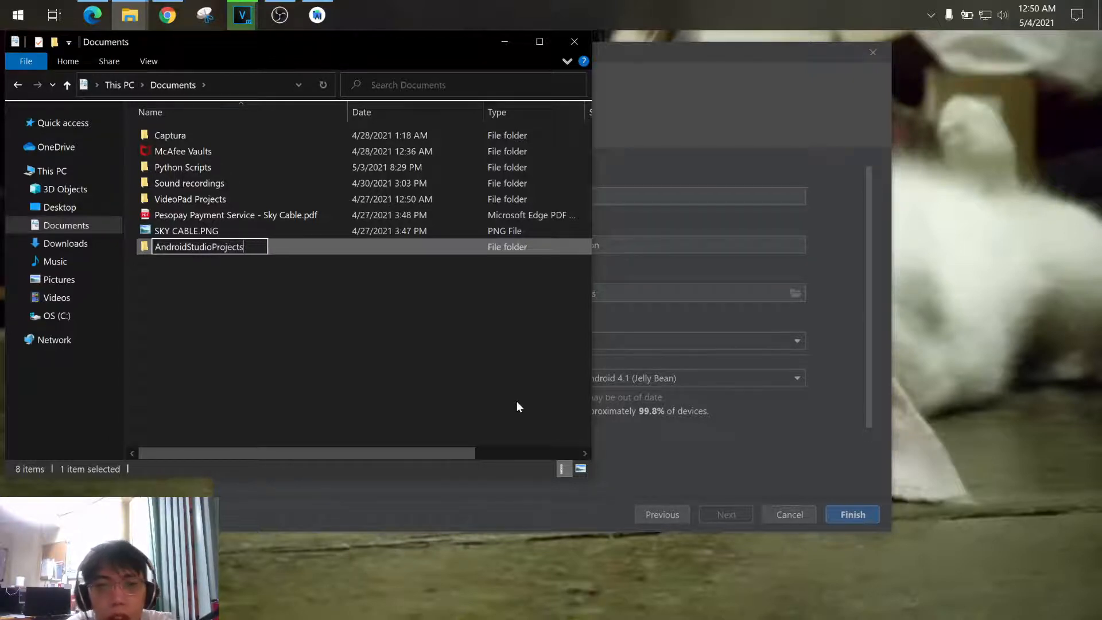
key(Left)
key(Left)
key(Left)
key(Left)
key(Left)
key(Left)
key(Left)
key(Left)
key(Left)
key(Left)
key(Left)
key(Left)
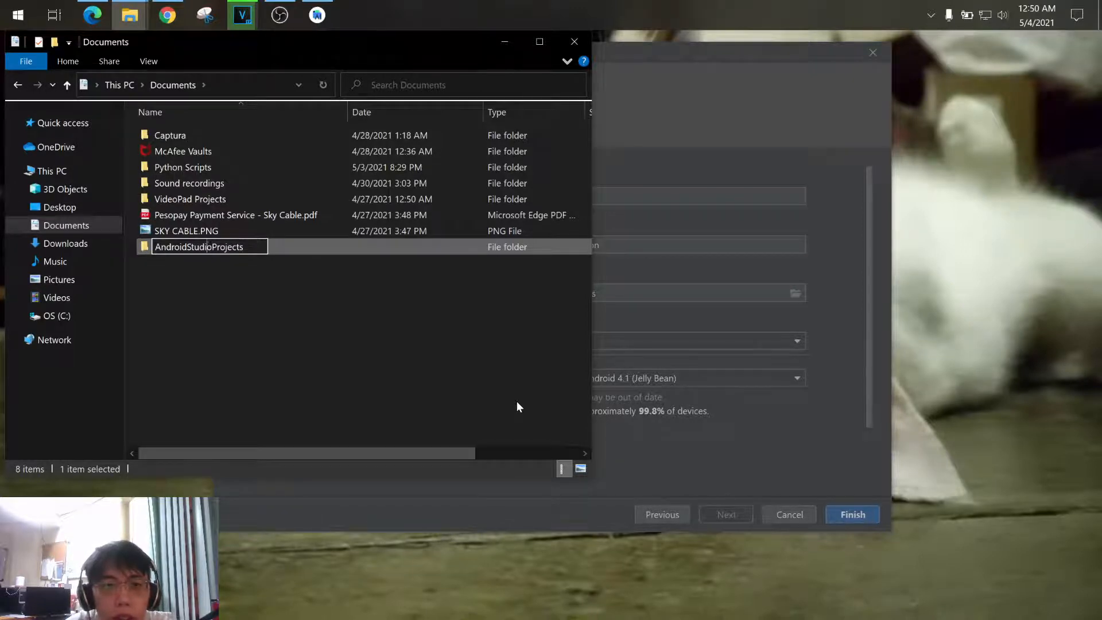
key(Right)
key(Right)
key(Right)
key(Right)
key(Right)
key(Right)
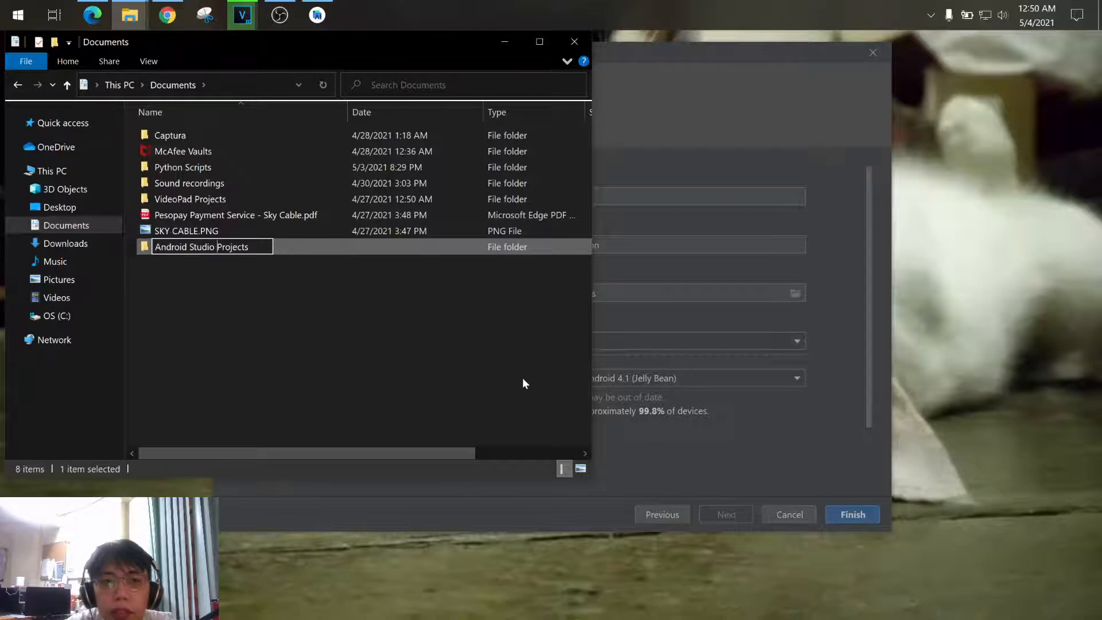
click(514, 363)
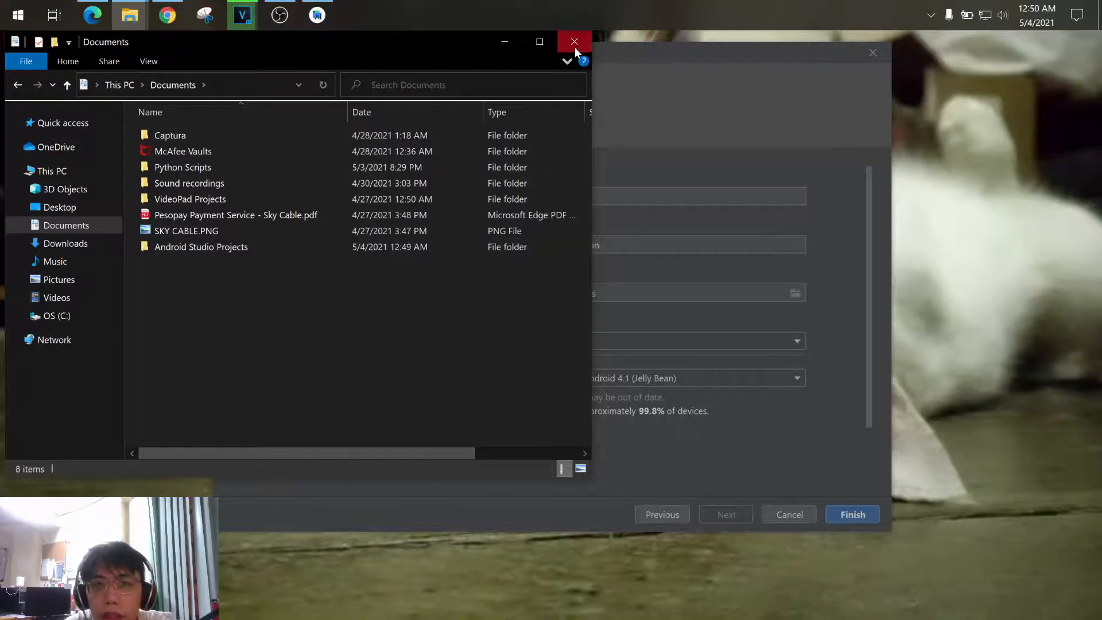
click(573, 43)
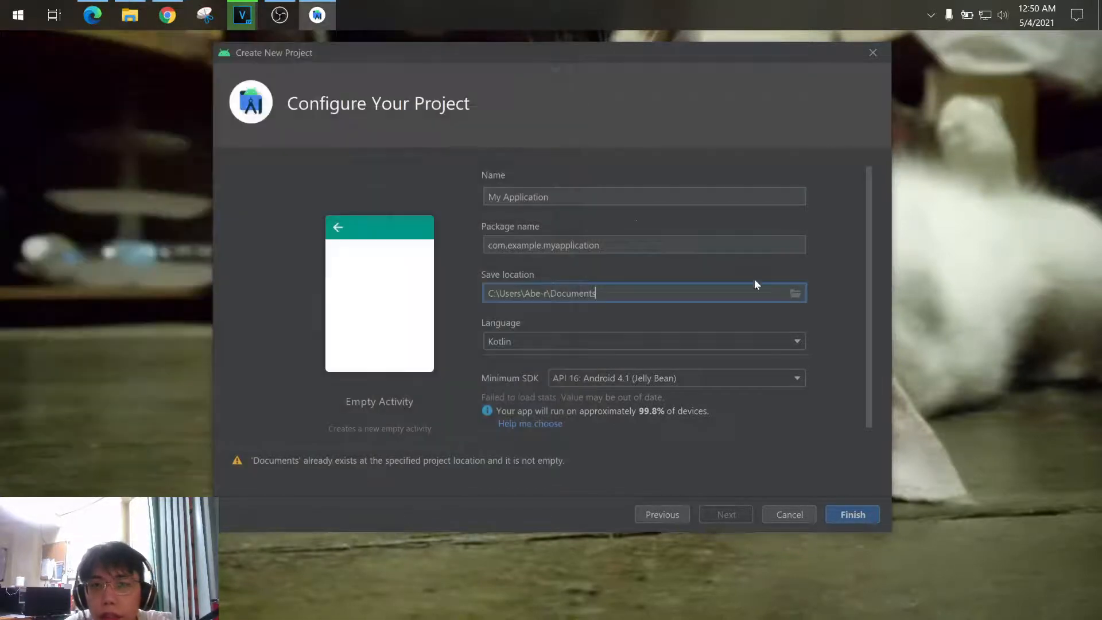
Step: Set the project's save location to Documents\Android Studio Projects and its language to Java
click(795, 292)
click(448, 307)
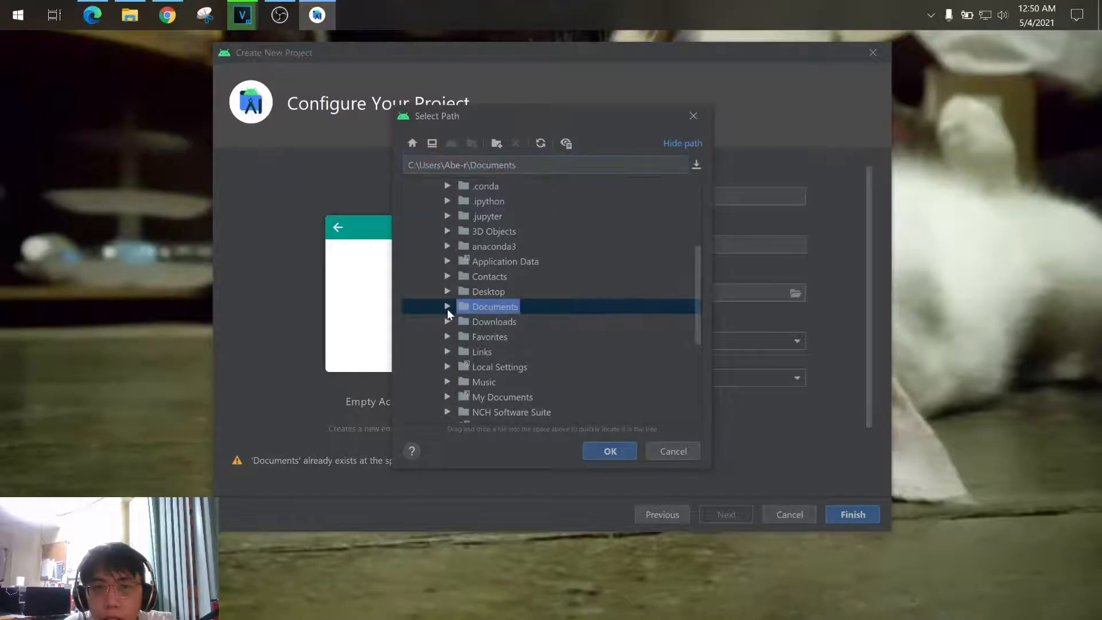
click(516, 322)
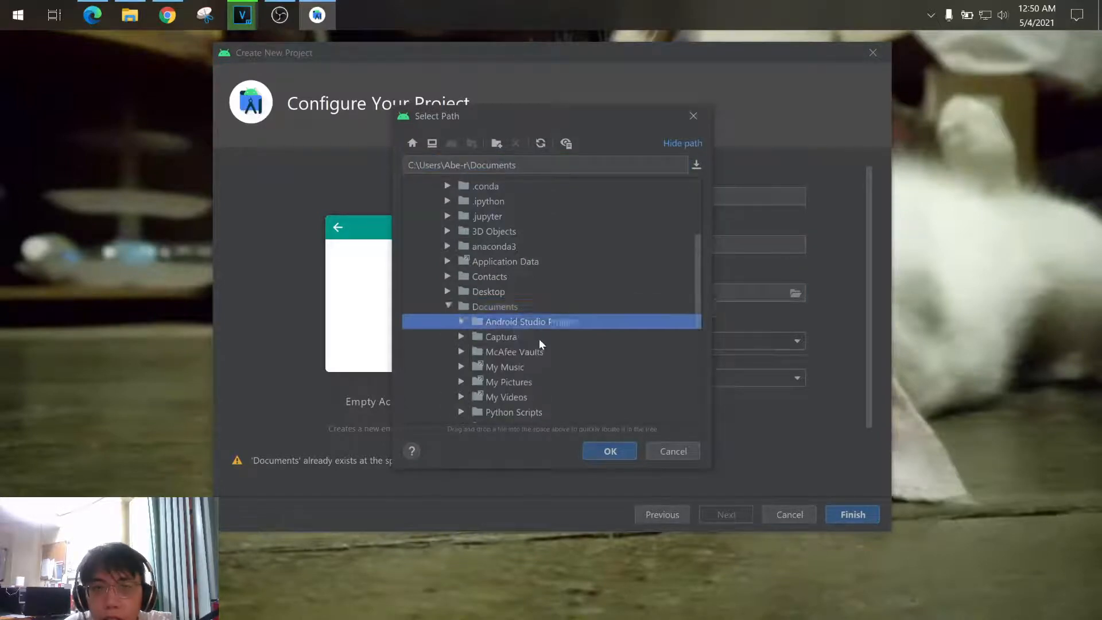
click(610, 451)
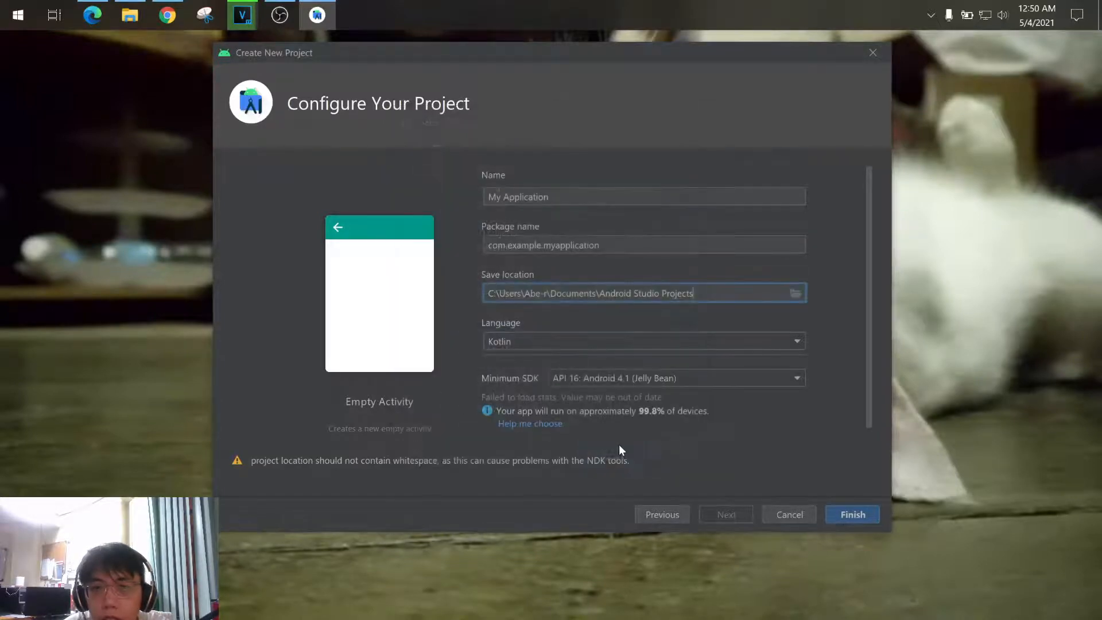
click(650, 340)
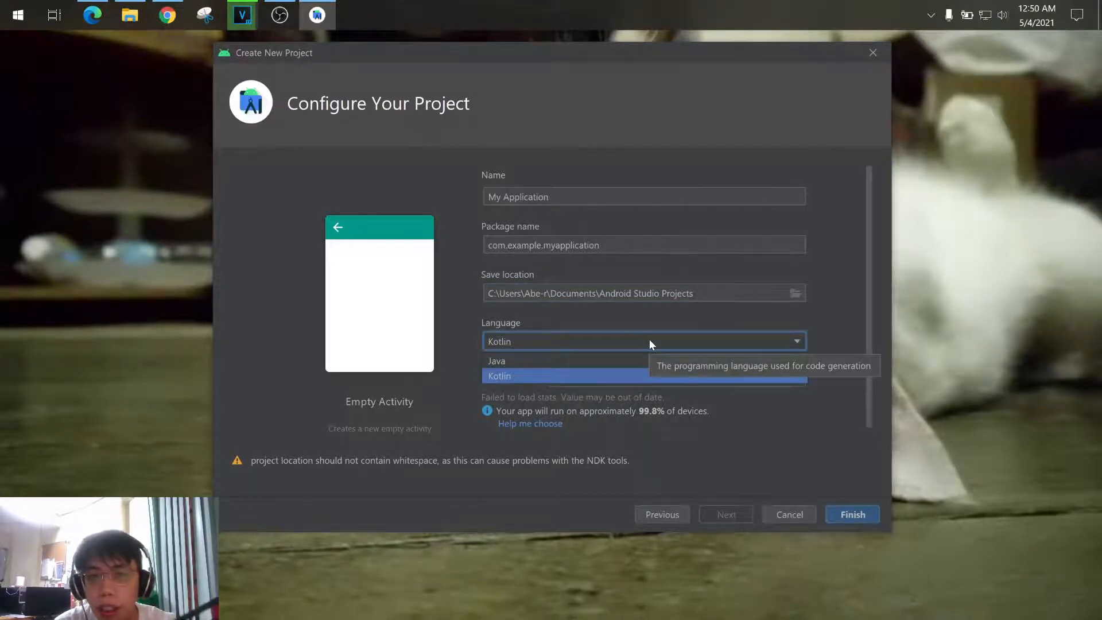
click(596, 361)
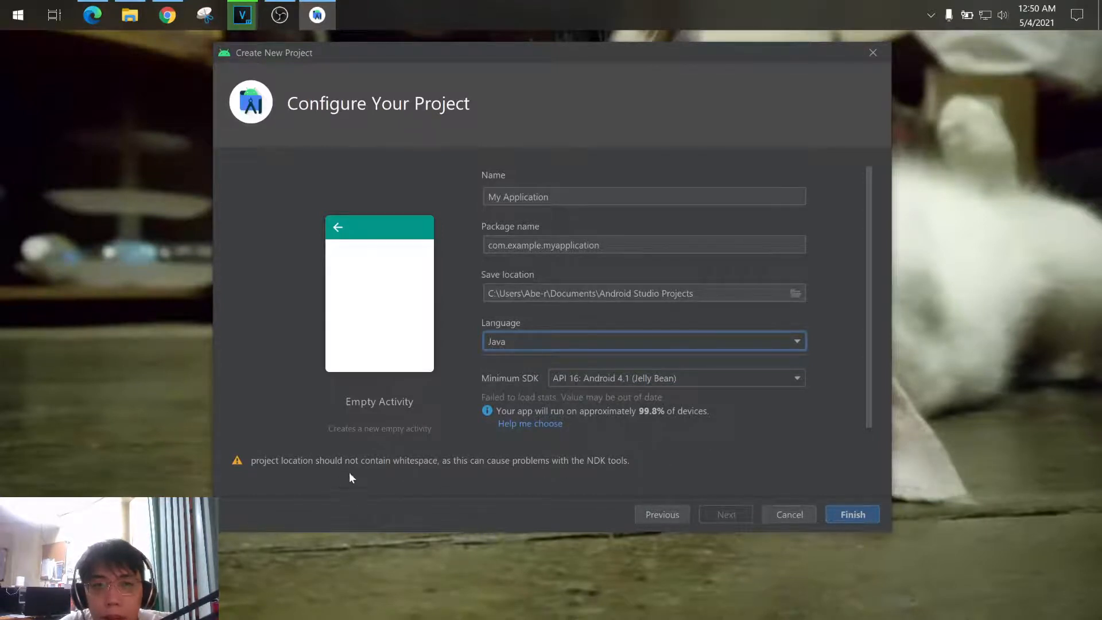
Step: Rename the Android Studio Projects folder in Documents to AndroidStudioProjects using File Explorer, and select it as the project's save location
click(795, 293)
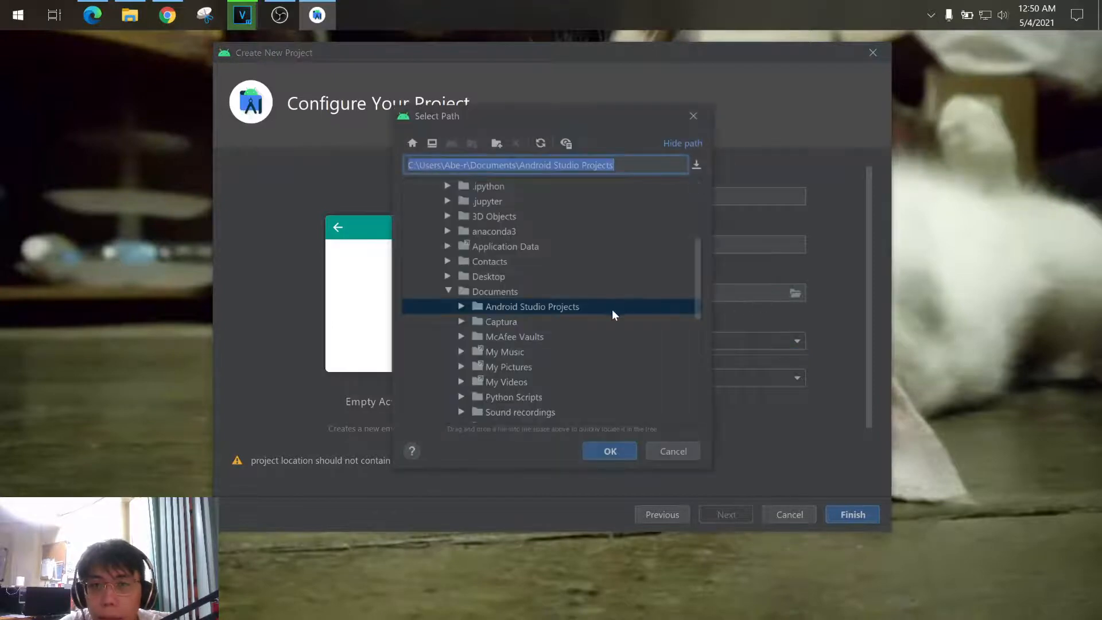
right_click(552, 309)
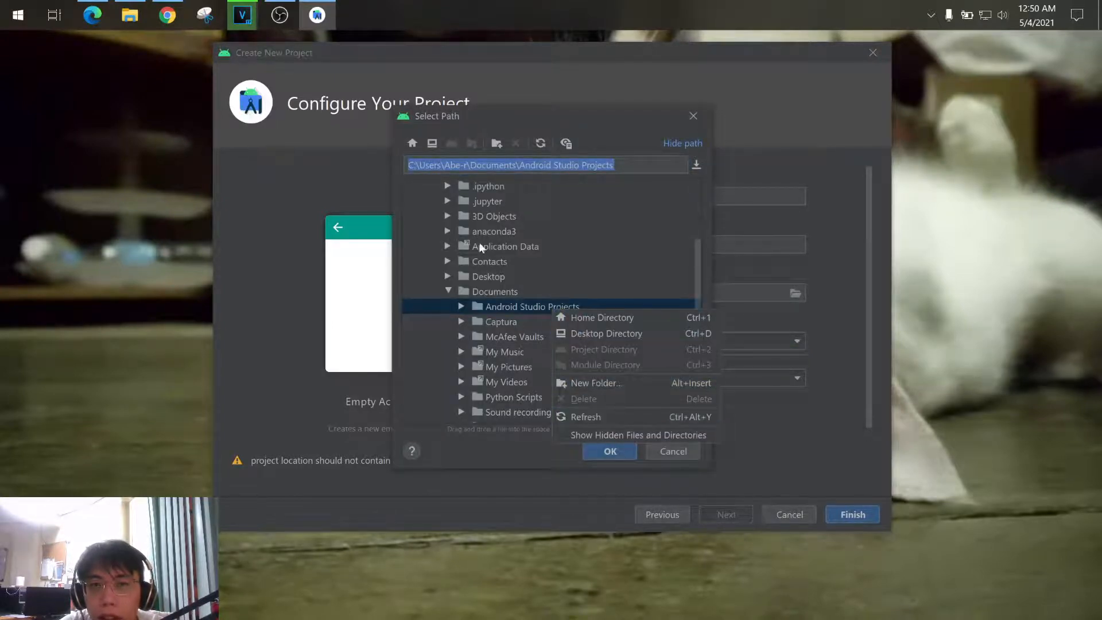
click(130, 15)
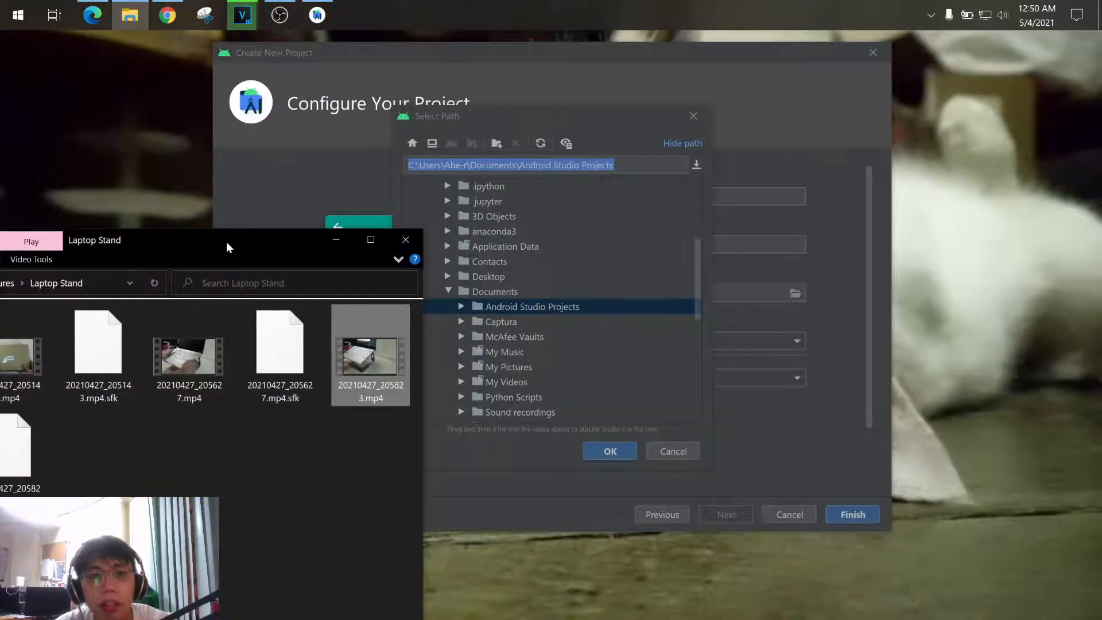
key(super+e)
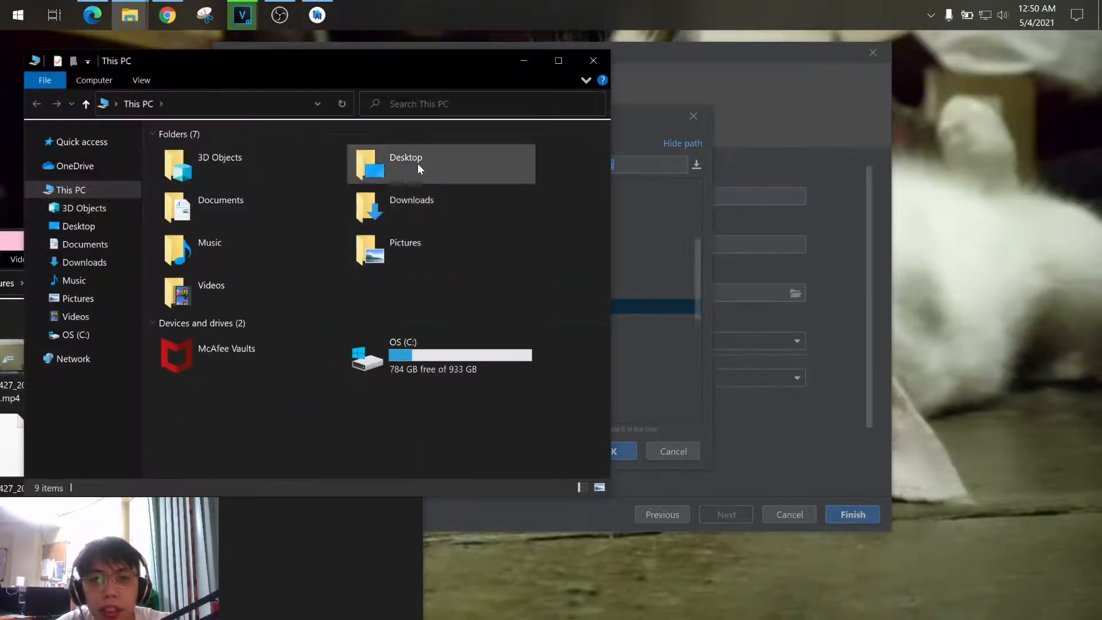
double_click(290, 204)
click(251, 156)
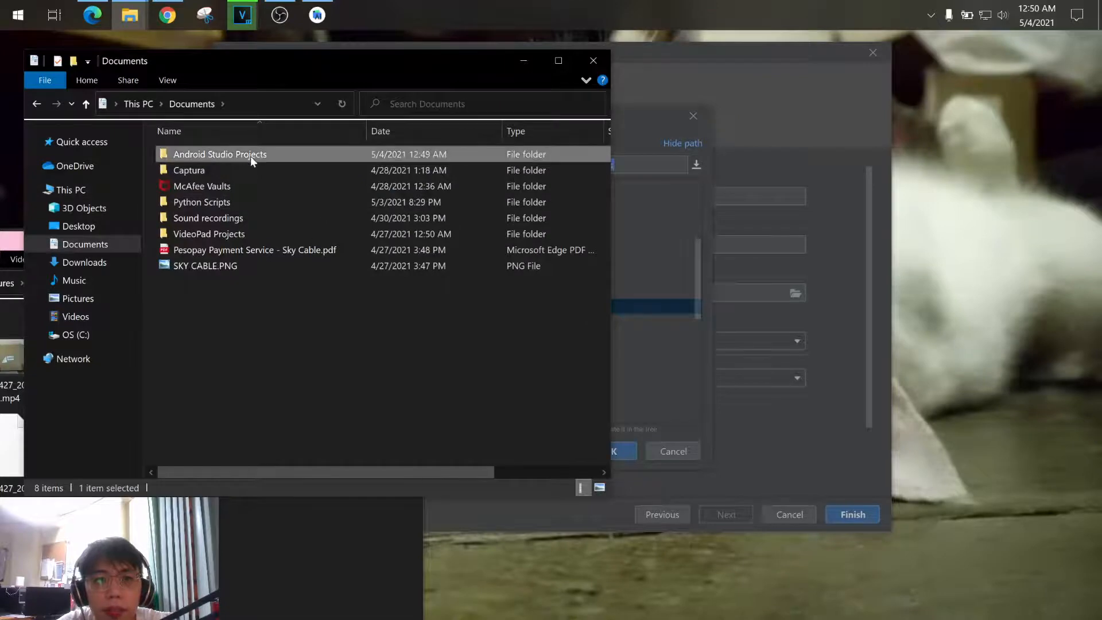
click(205, 154)
click(205, 154)
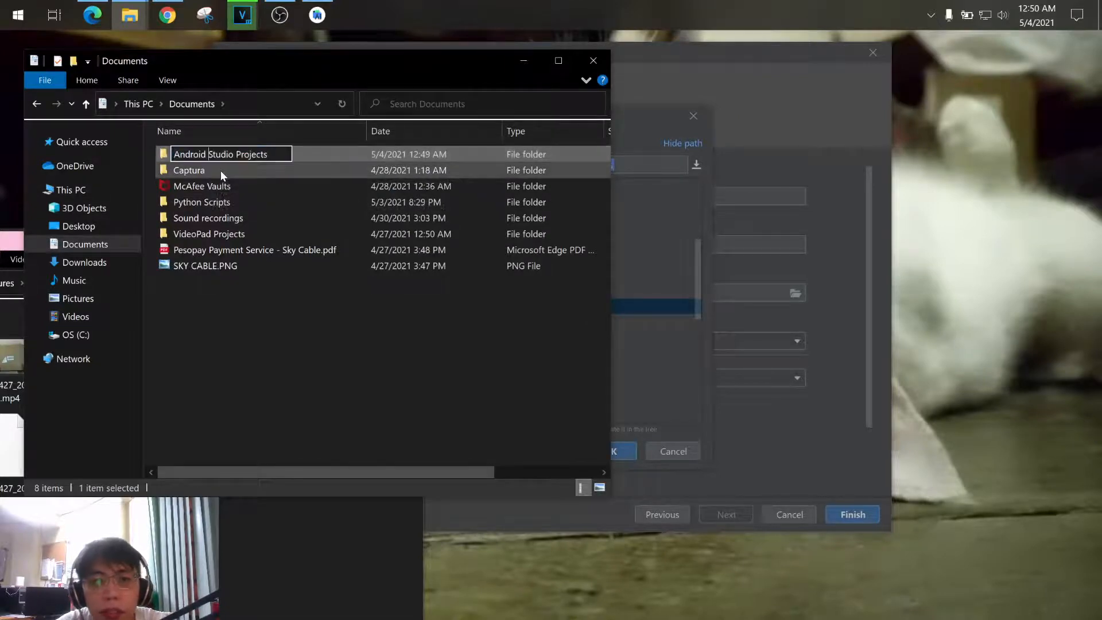
key(BackSpace)
click(233, 155)
key(BackSpace)
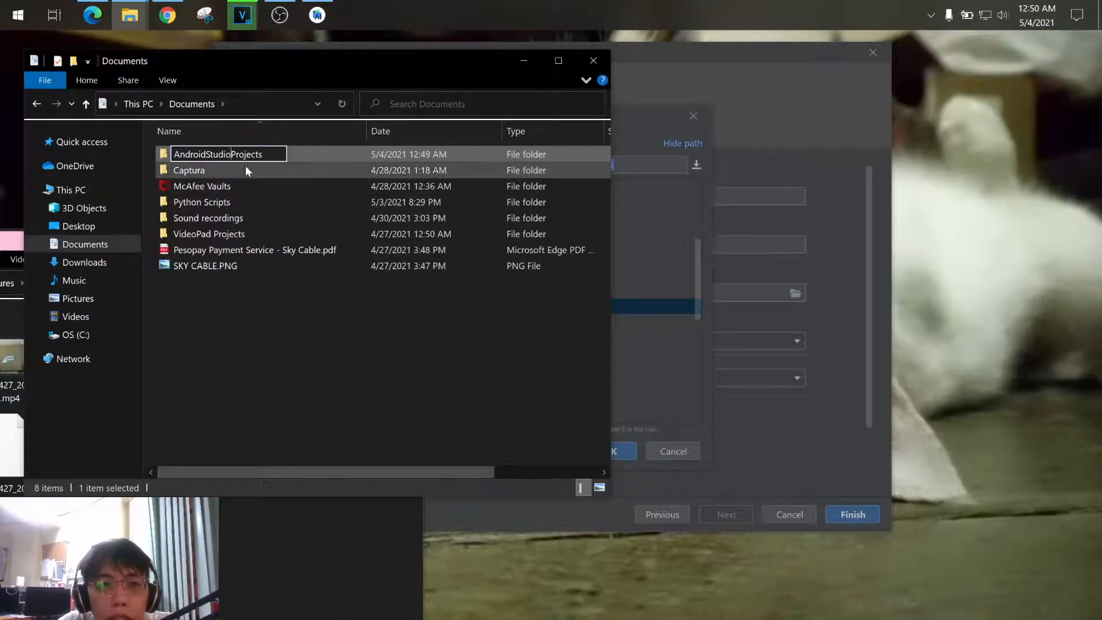
click(362, 373)
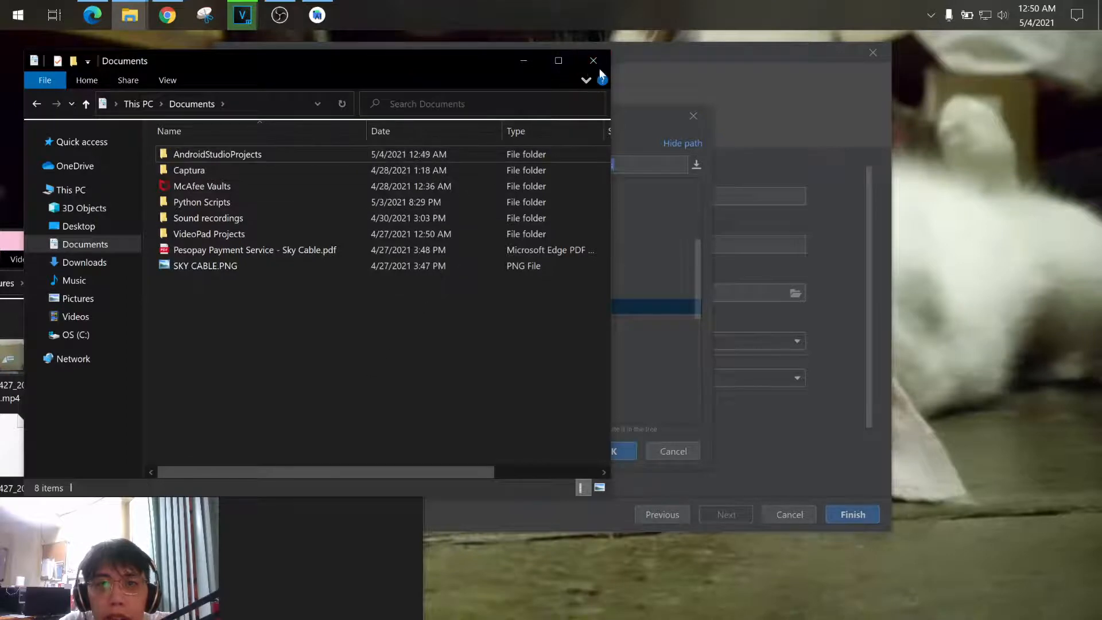
click(594, 61)
click(405, 239)
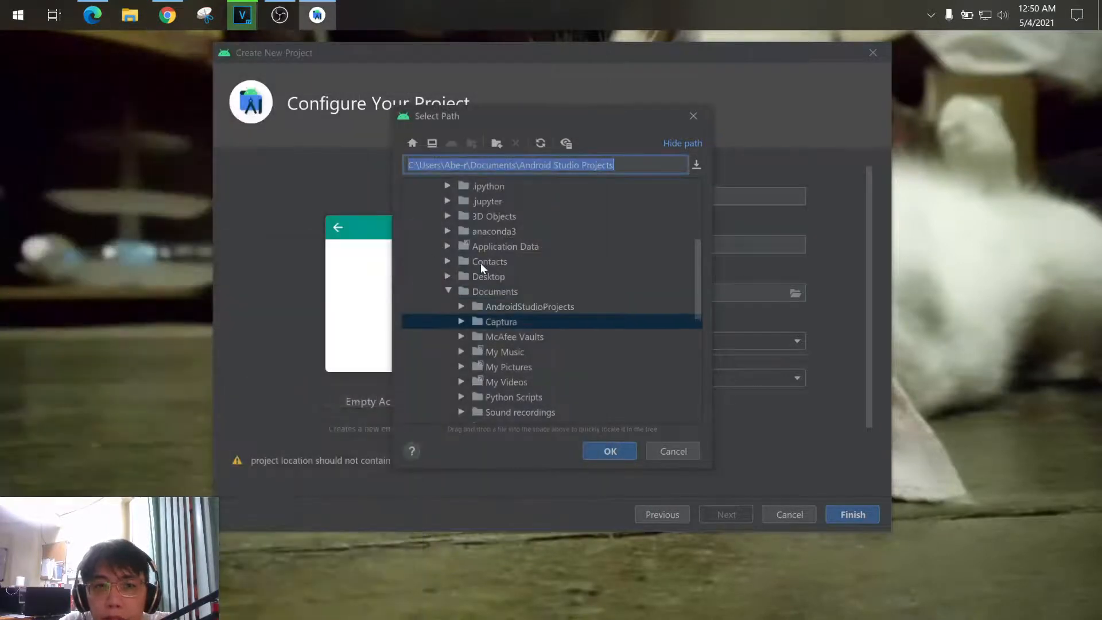
click(510, 306)
click(601, 449)
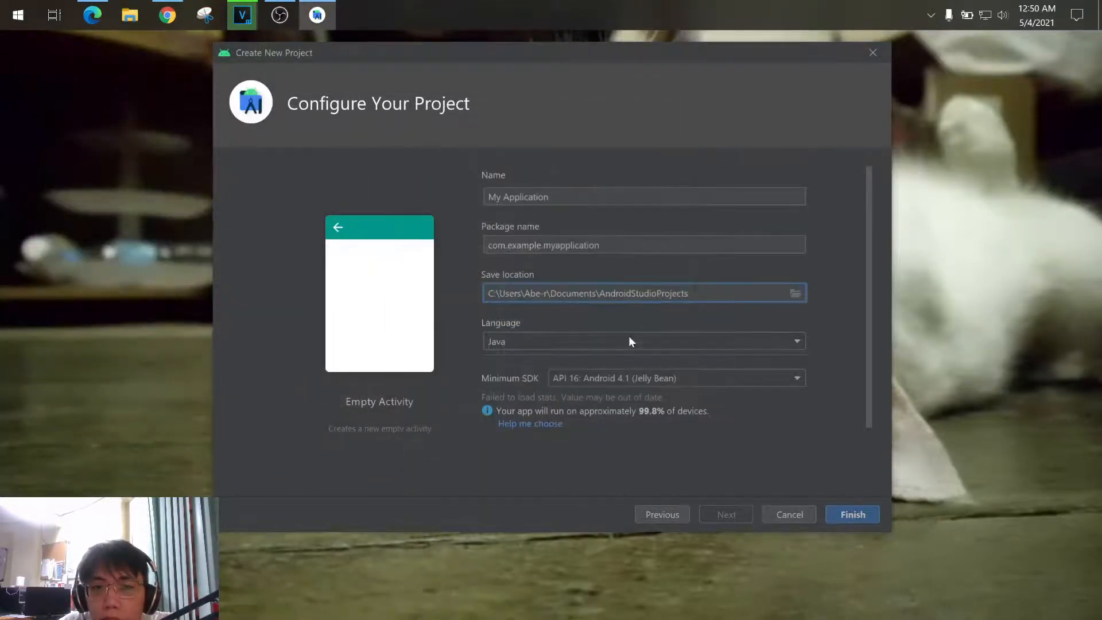
Step: Set the minimum SDK to API 19: Android 4.4 (KitKat) and create the project
click(697, 379)
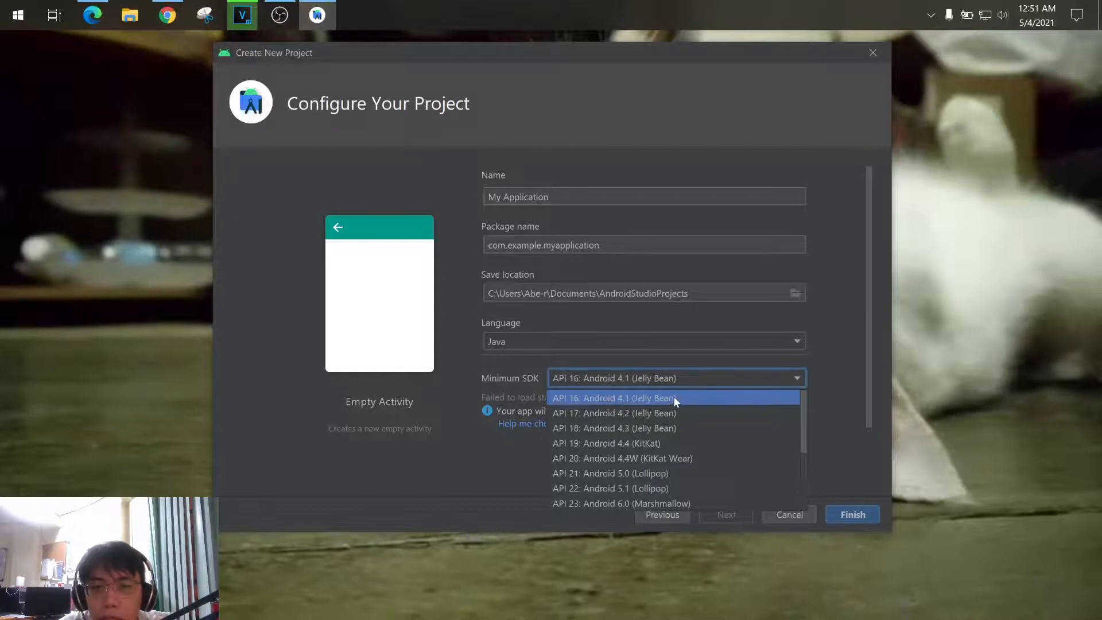
click(668, 443)
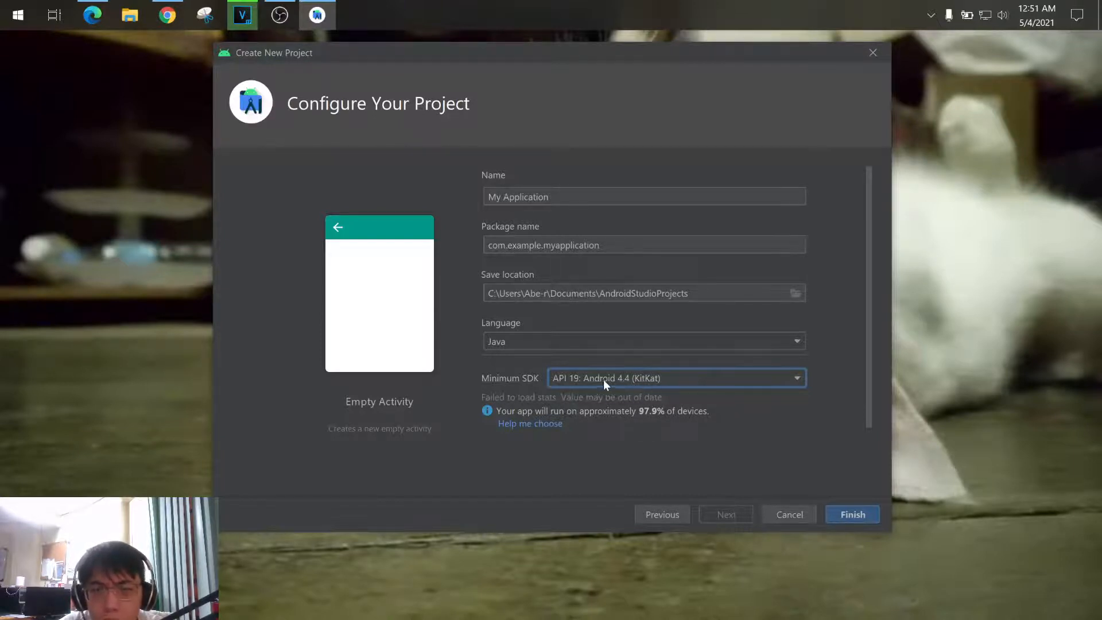
click(866, 513)
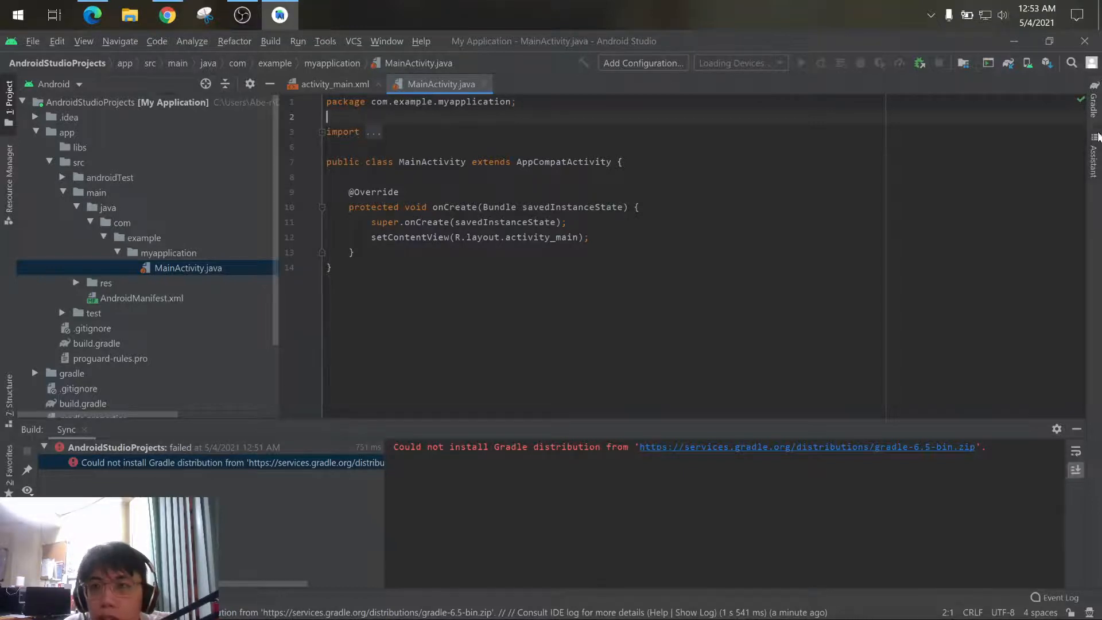
Step: Exit Android Studio, confirm the exit, and relaunch it from the installed Windows programs
click(1091, 46)
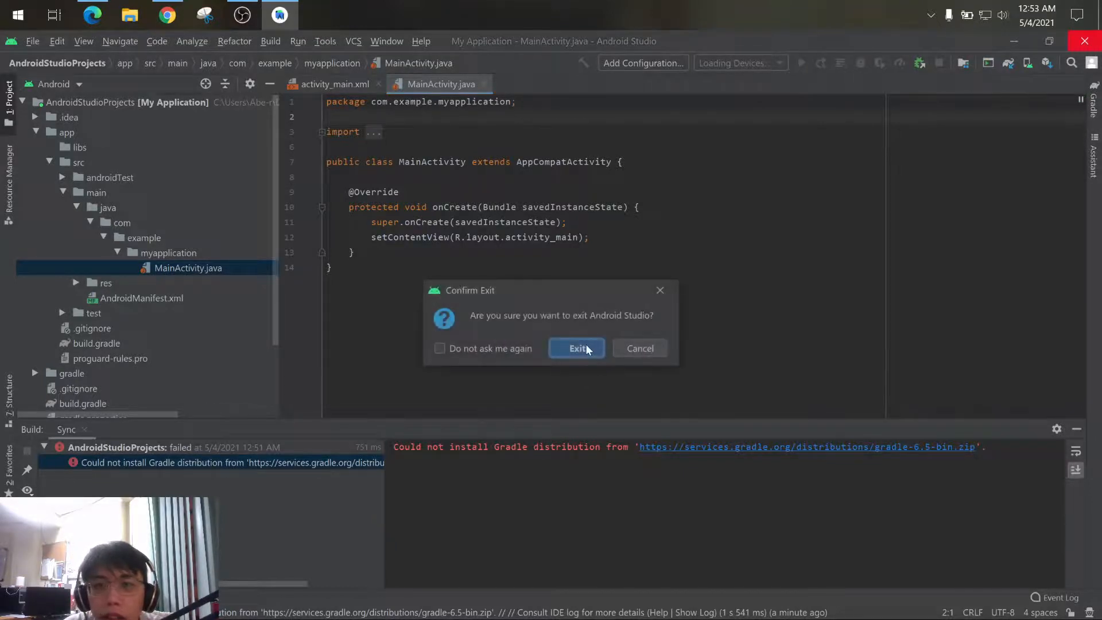
click(586, 349)
click(18, 15)
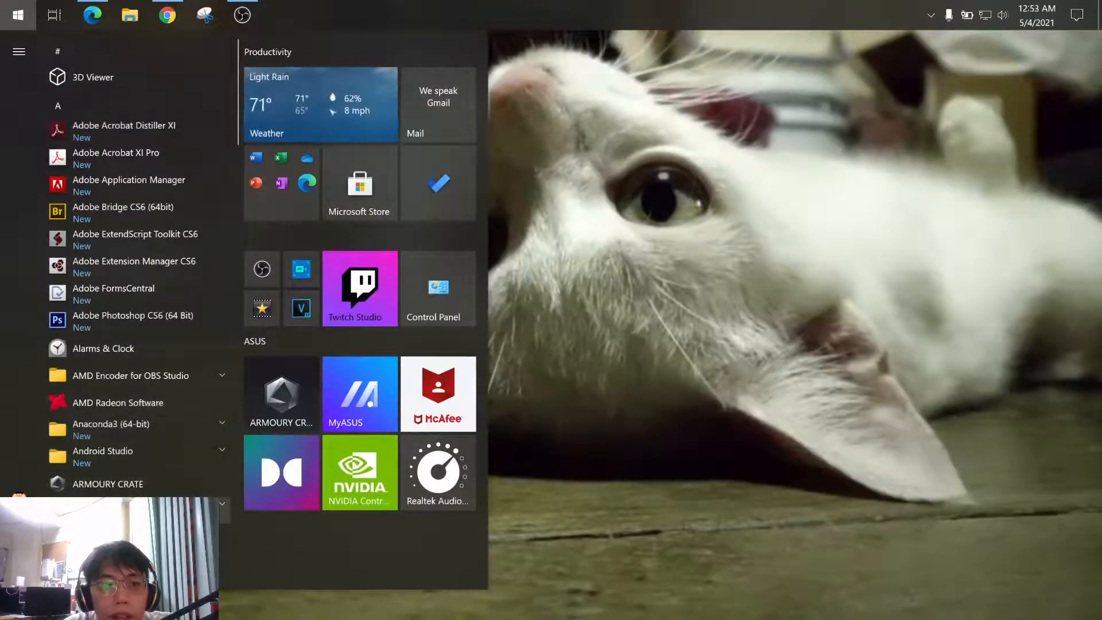
click(135, 453)
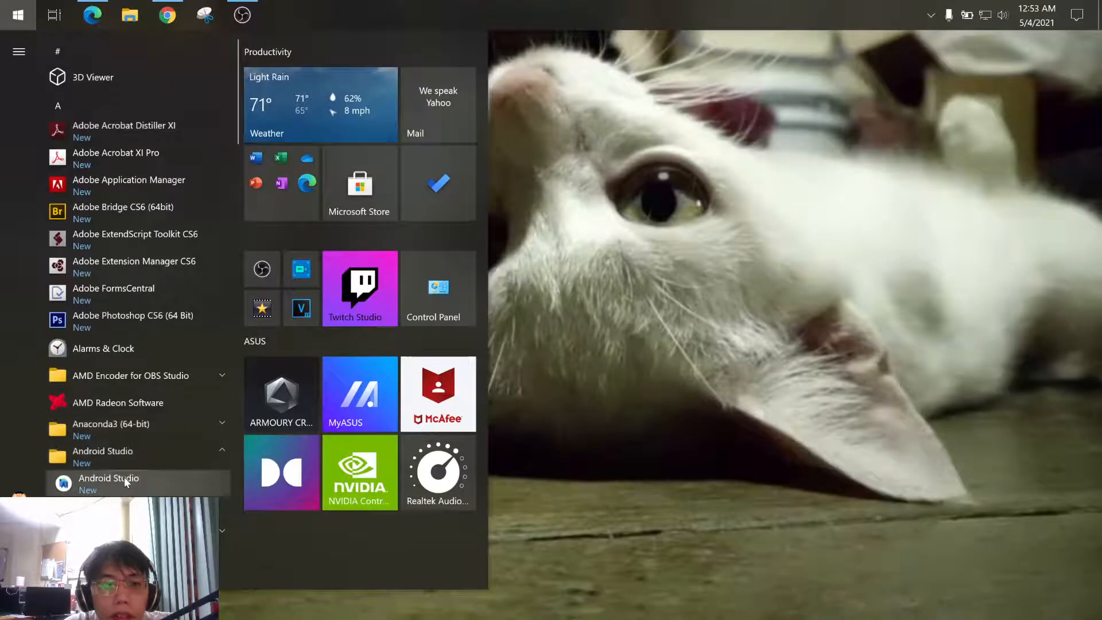
click(124, 477)
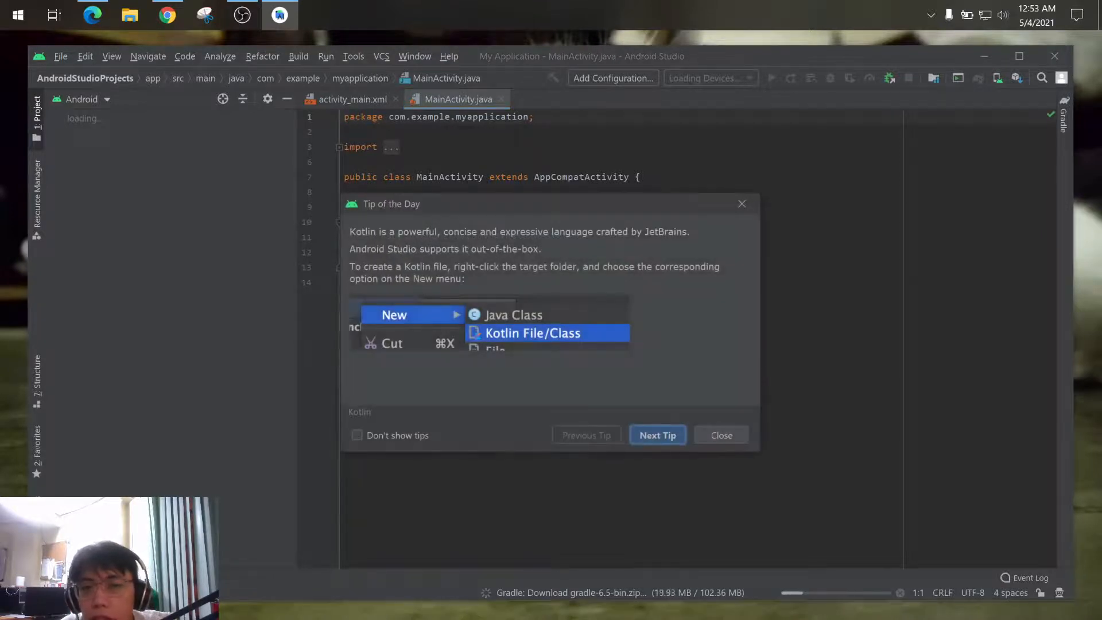
Step: Turn off the startup tips and page through the Tip of the Day entries
click(414, 436)
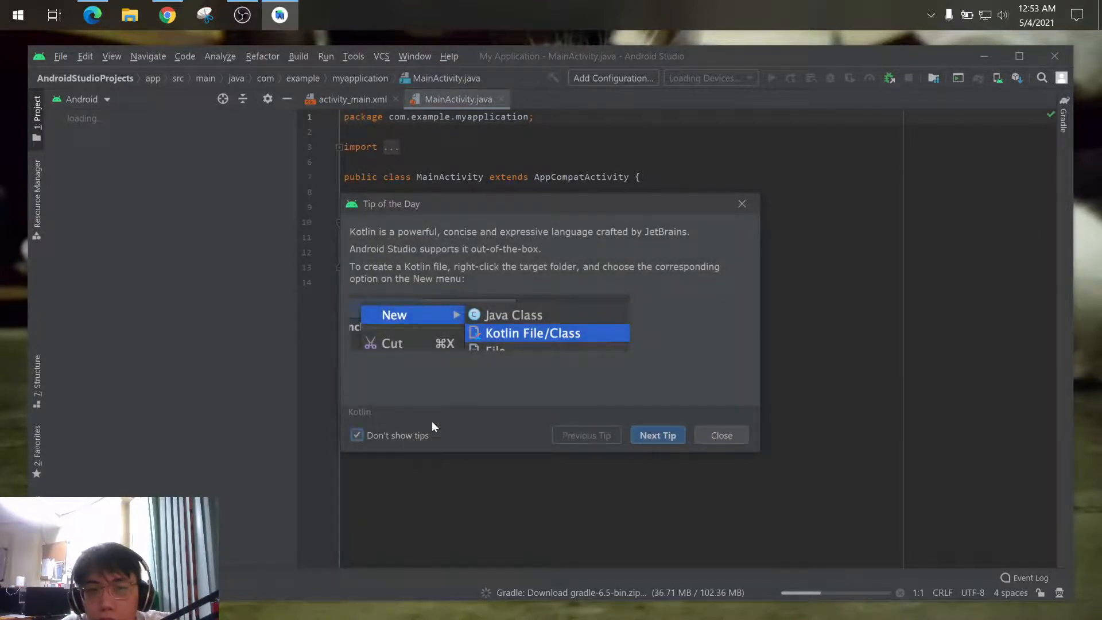
click(659, 436)
click(661, 436)
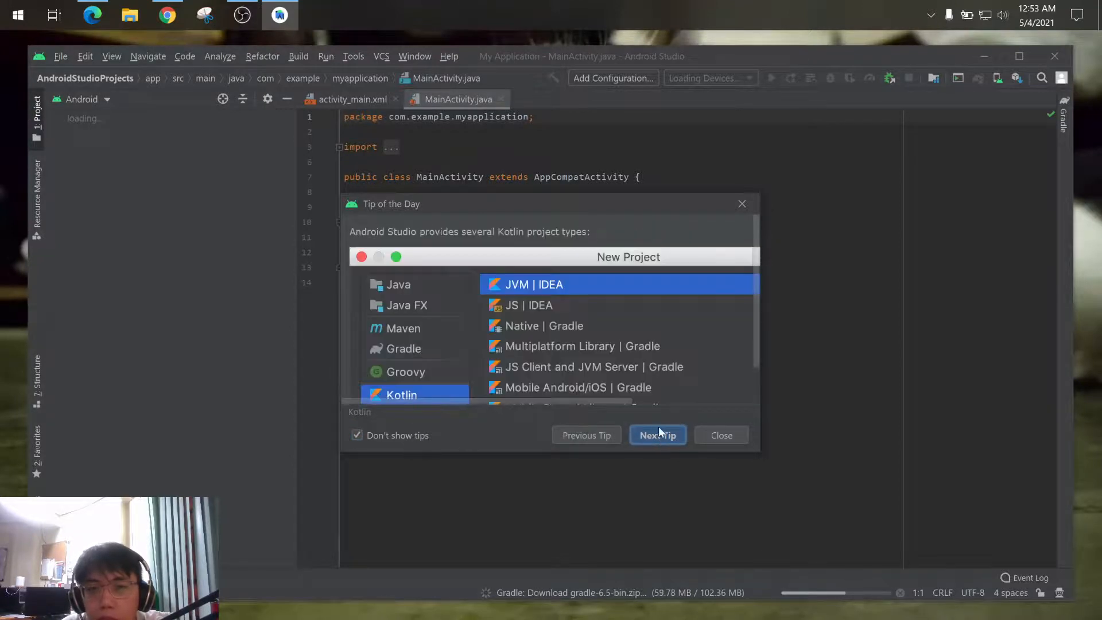
click(659, 433)
click(660, 432)
click(659, 434)
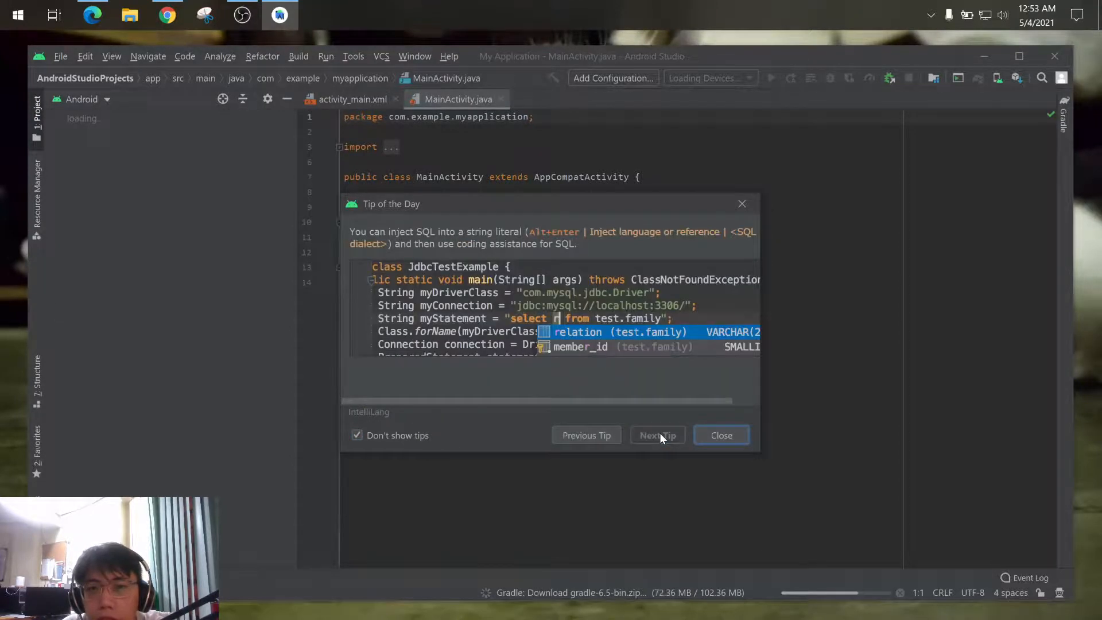
Step: Close the Tip of the Day dialog and maximize the Android Studio window
click(692, 437)
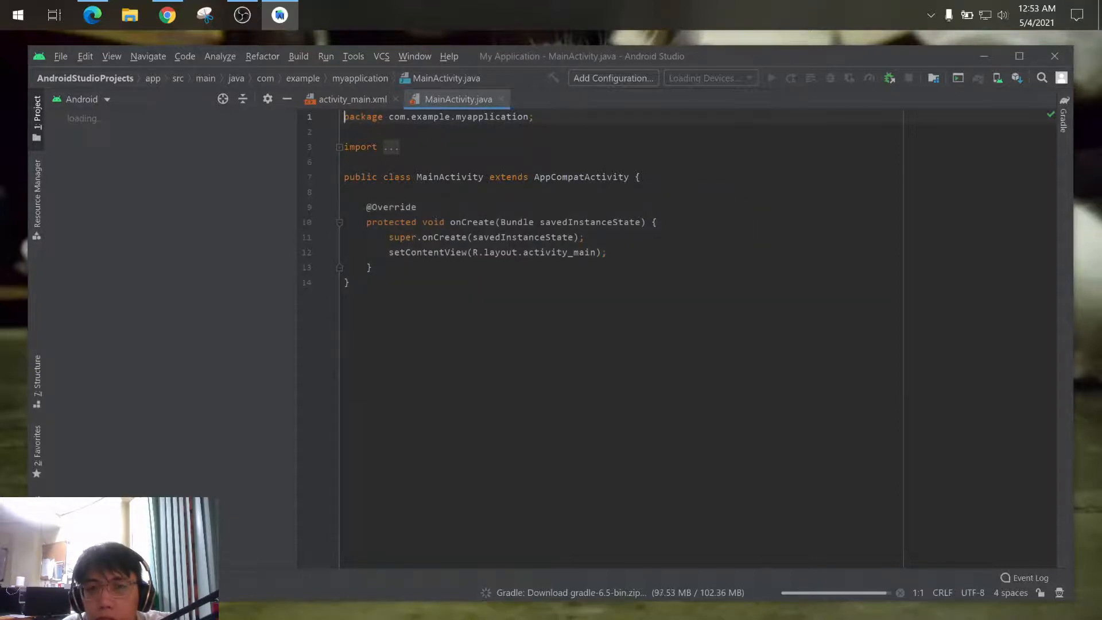
click(1018, 54)
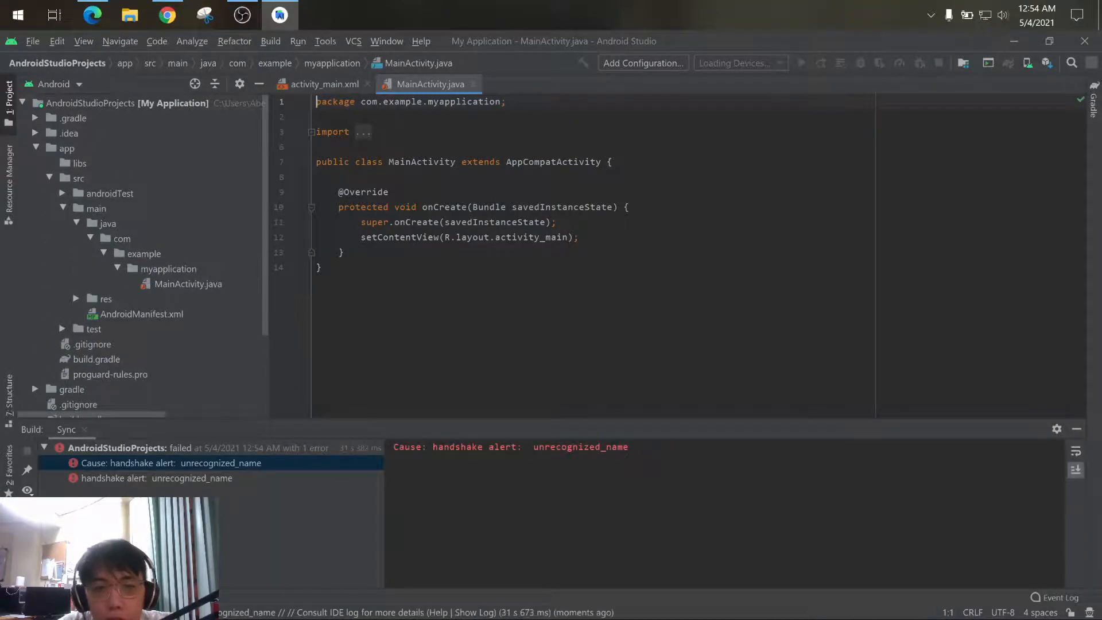
Step: Examine the details of both handshake alert errors from the failed Gradle sync
click(170, 285)
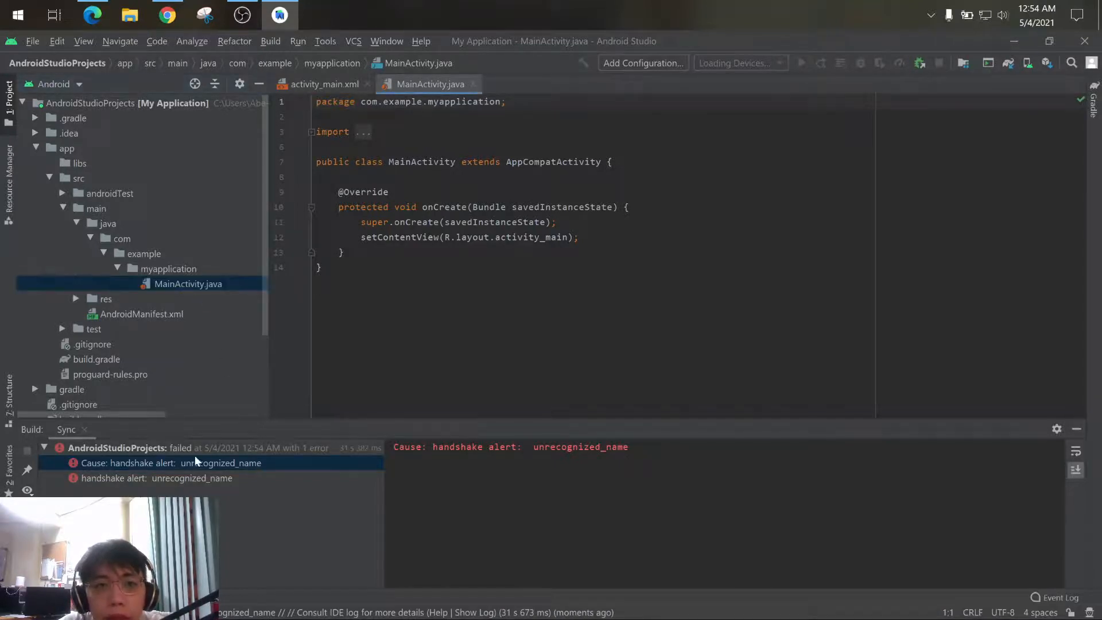
click(177, 477)
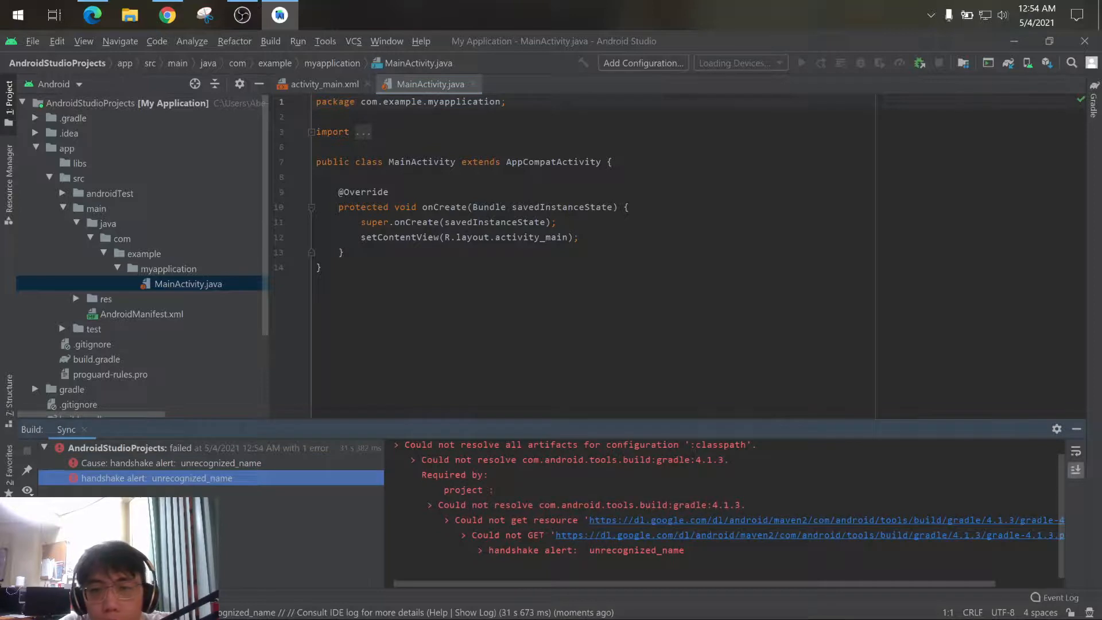
click(214, 465)
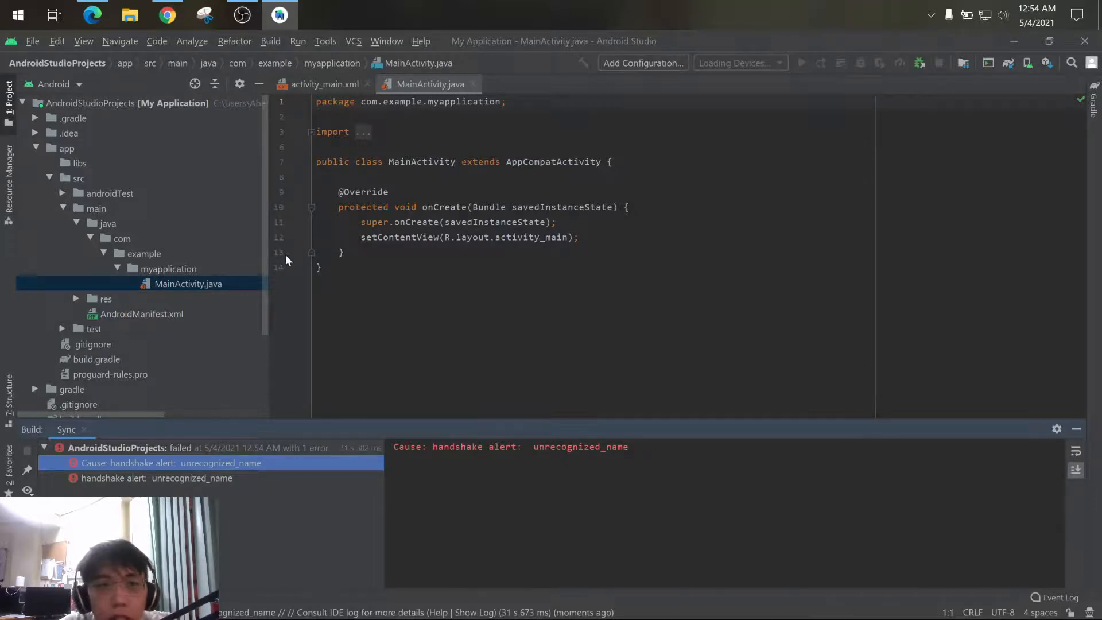
Step: Exit Android Studio, confirm the exit, and refresh the Windows desktop
click(1082, 45)
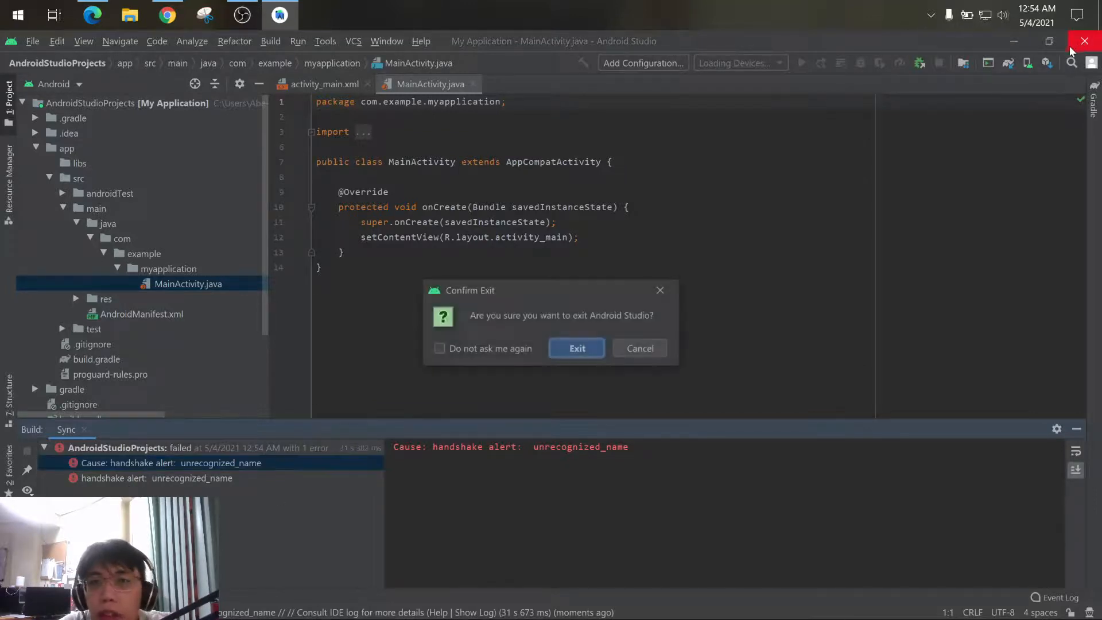
click(591, 349)
right_click(581, 272)
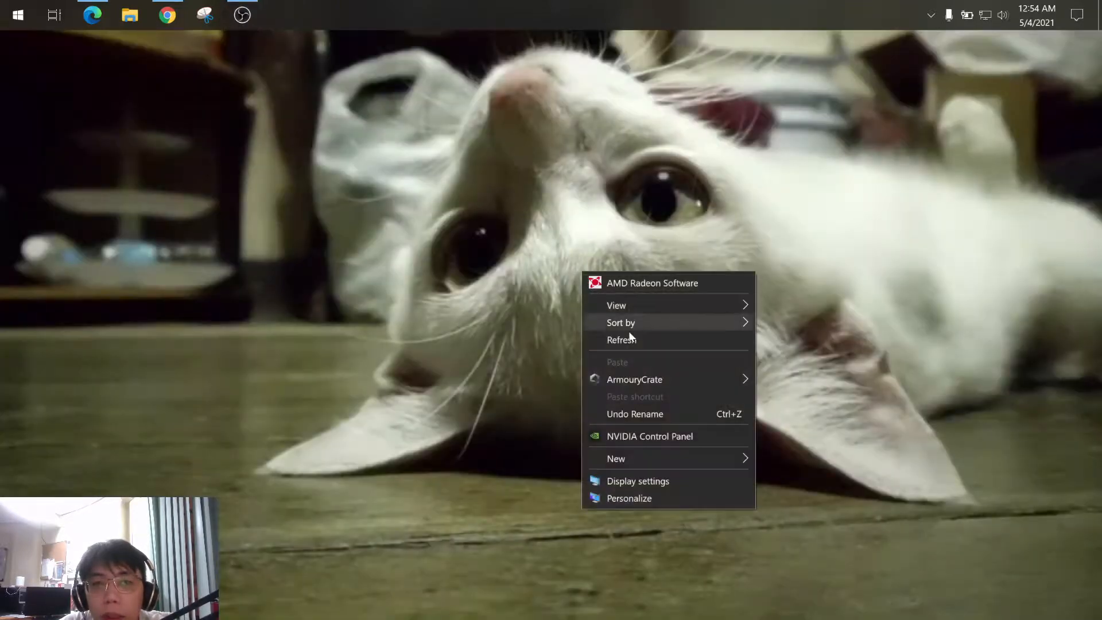
click(634, 343)
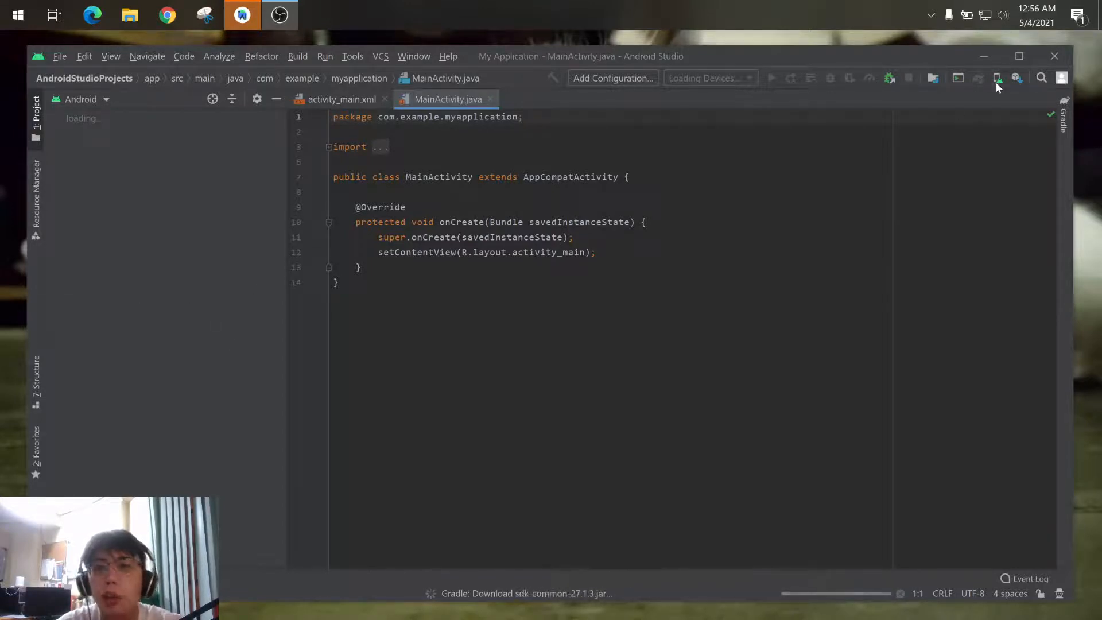
Step: Maximize the reopened project window and expand the app module with its manifests, java and res folders
click(1026, 60)
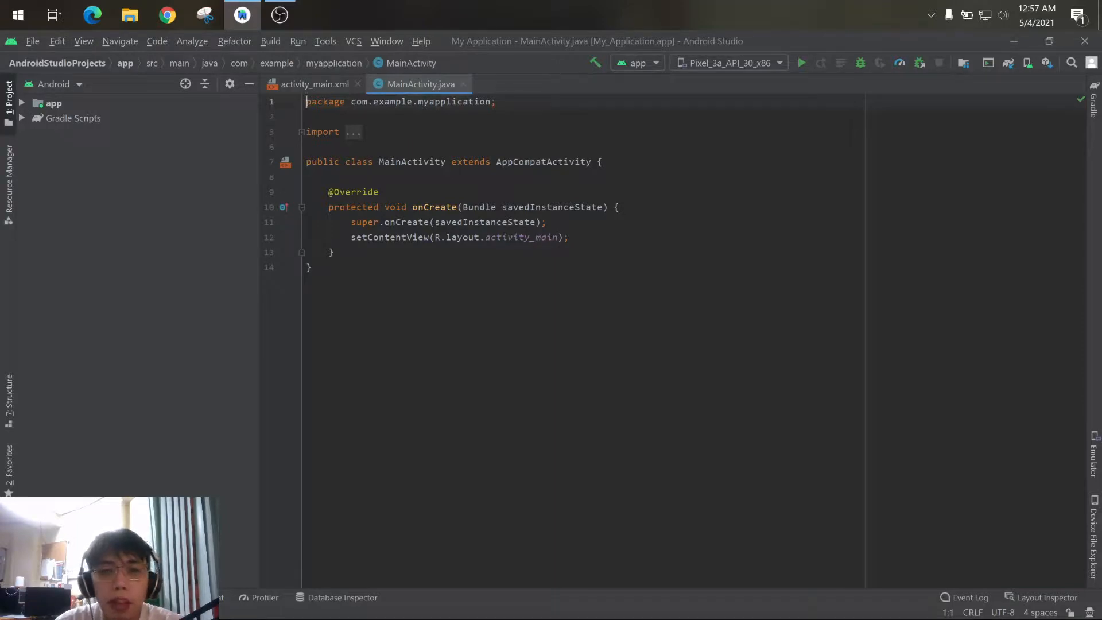
double_click(38, 108)
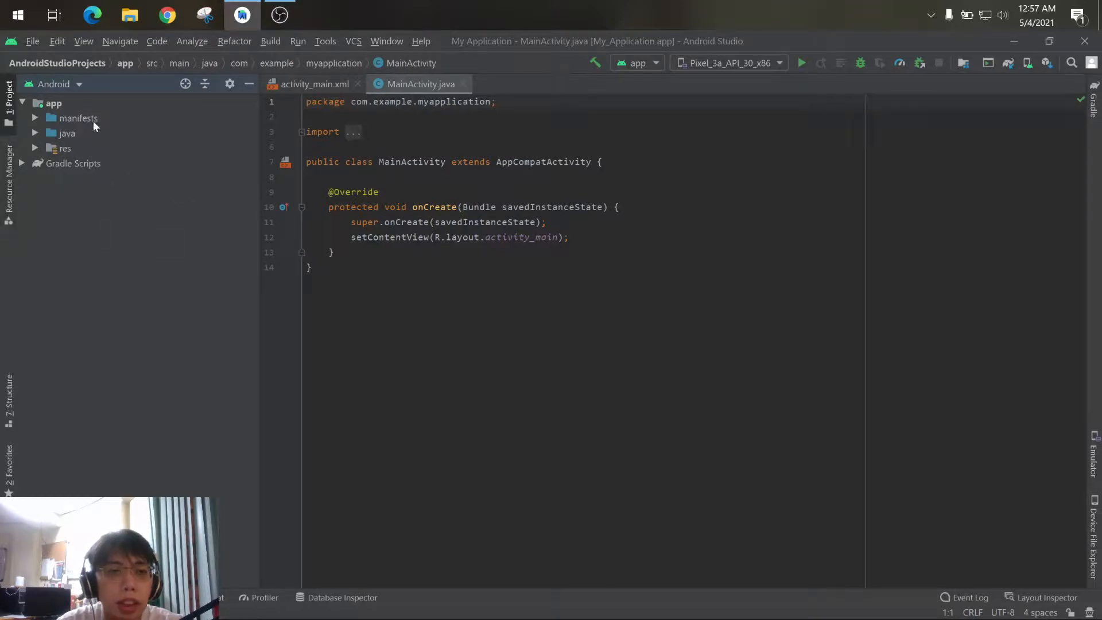
click(35, 118)
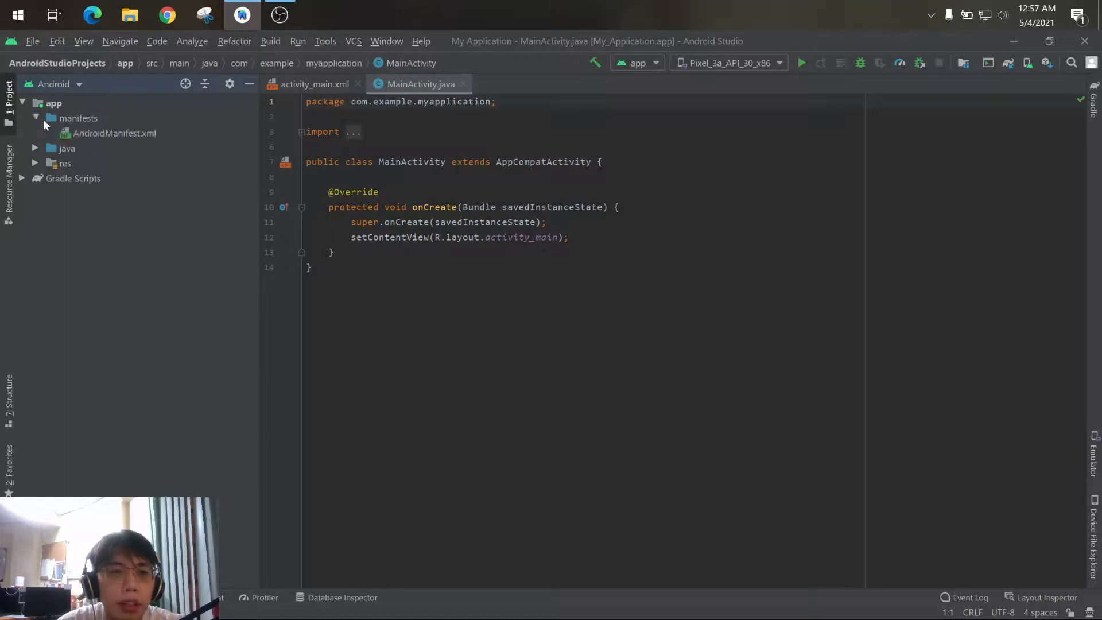
click(35, 148)
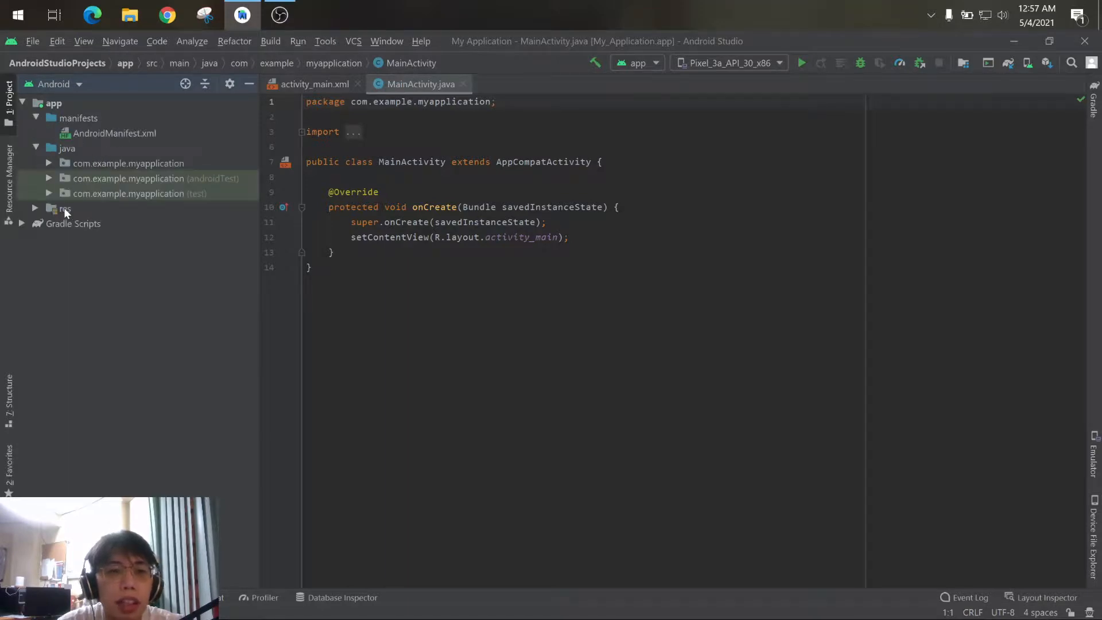
click(33, 208)
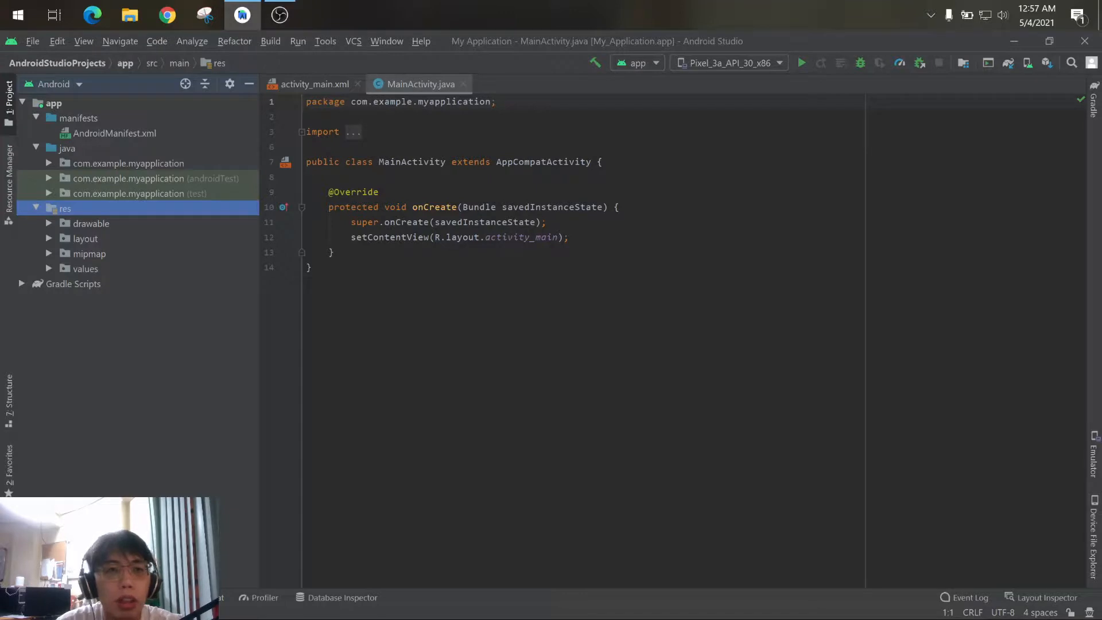
Step: Run the app on the Pixel_3a_API_30_x86 virtual device and install the Android Emulator Hypervisor Driver for AMD Processors
click(739, 65)
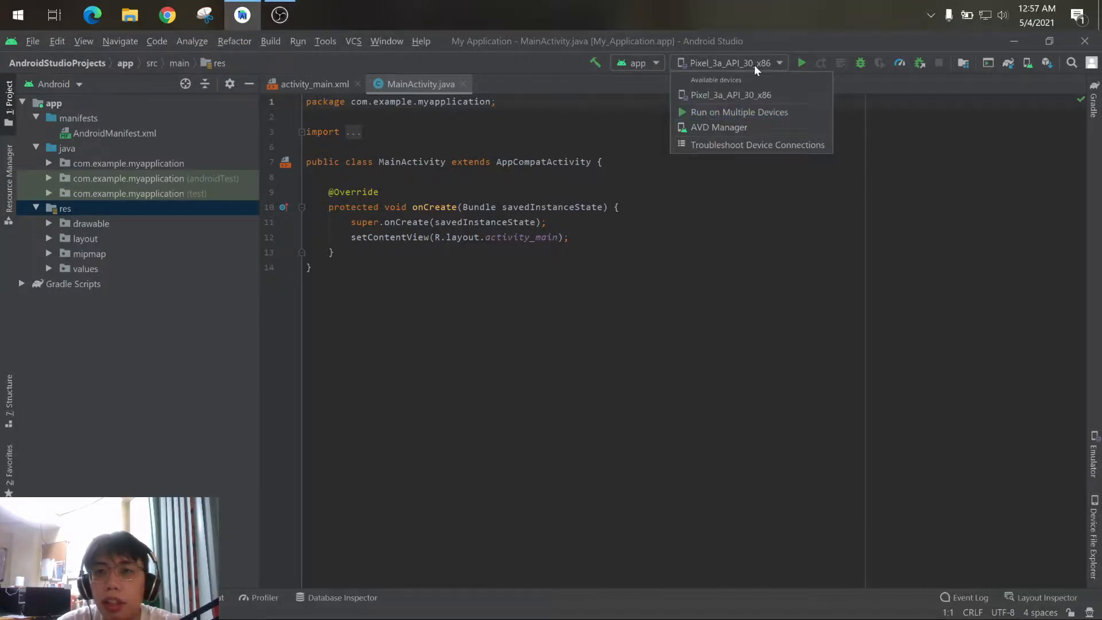
click(802, 64)
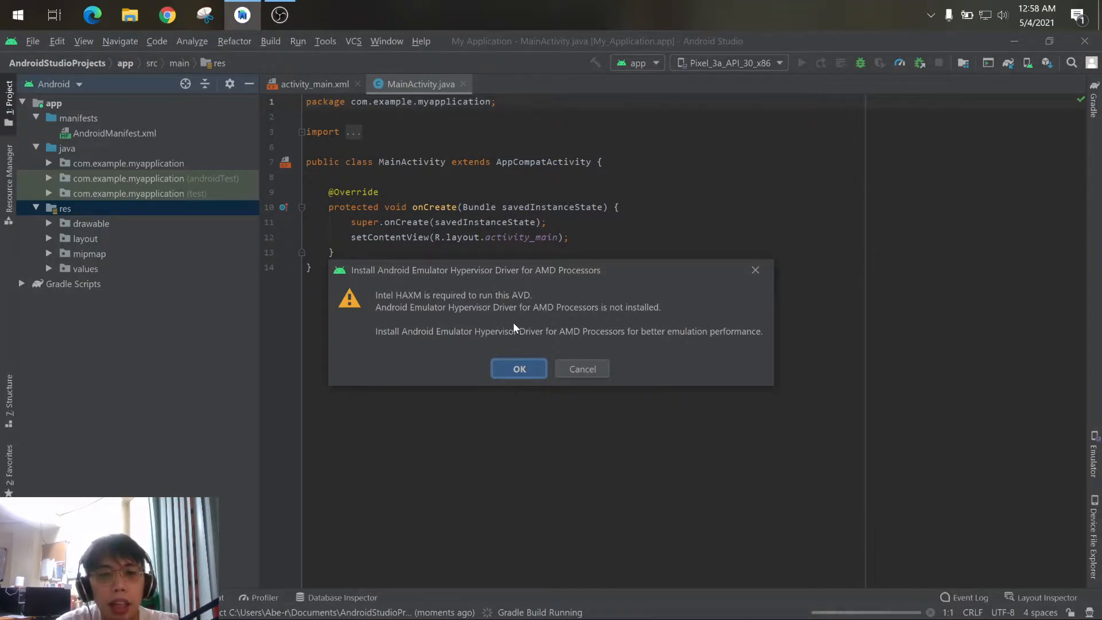
click(521, 368)
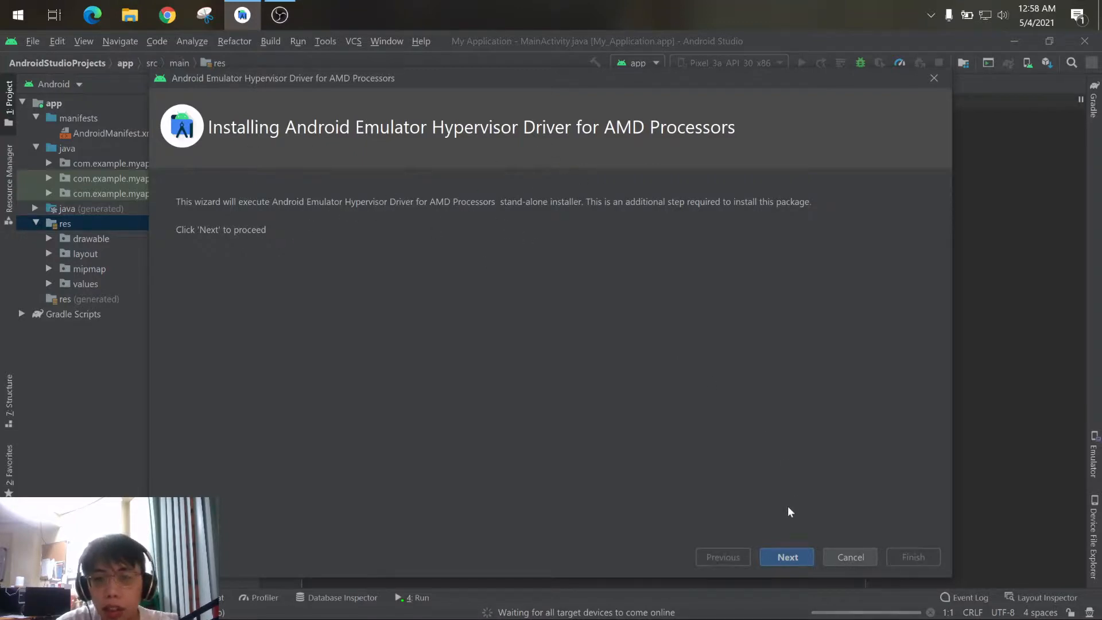
click(801, 556)
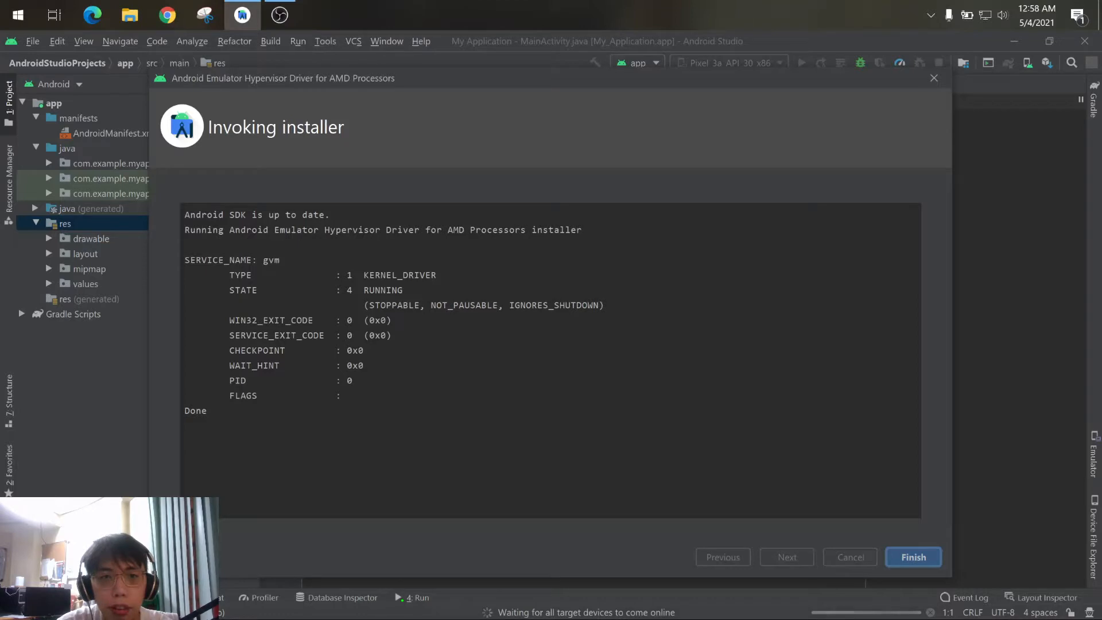
click(923, 553)
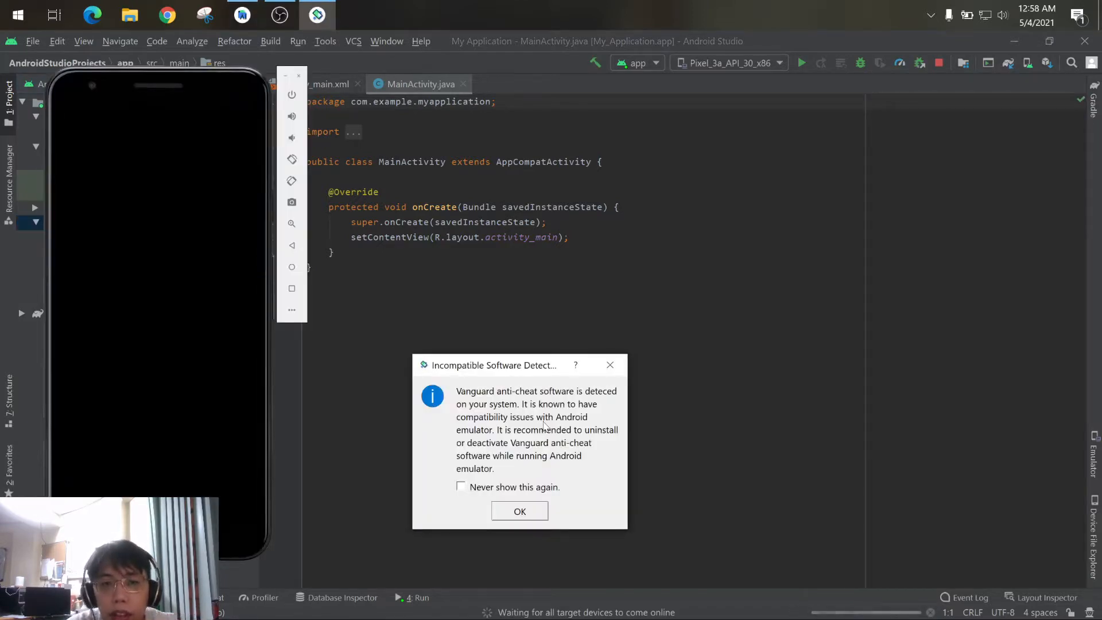
Step: Dismiss the incompatible software notice and move the emulator window clear of the project tree and the MainActivity.java code
click(526, 510)
click(494, 510)
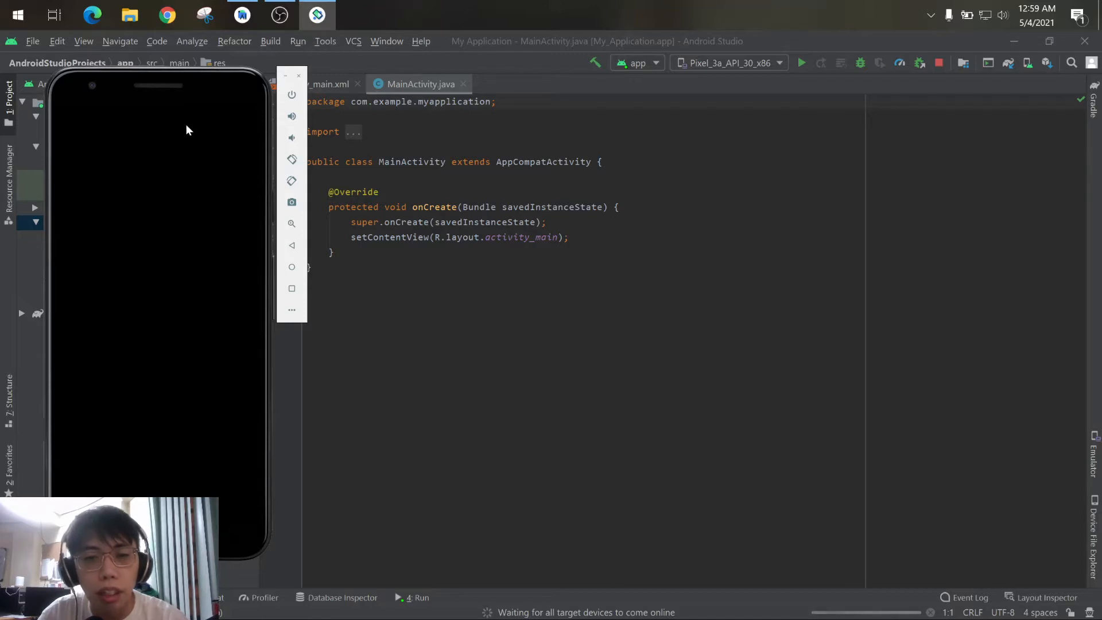
drag(155, 87, 869, 95)
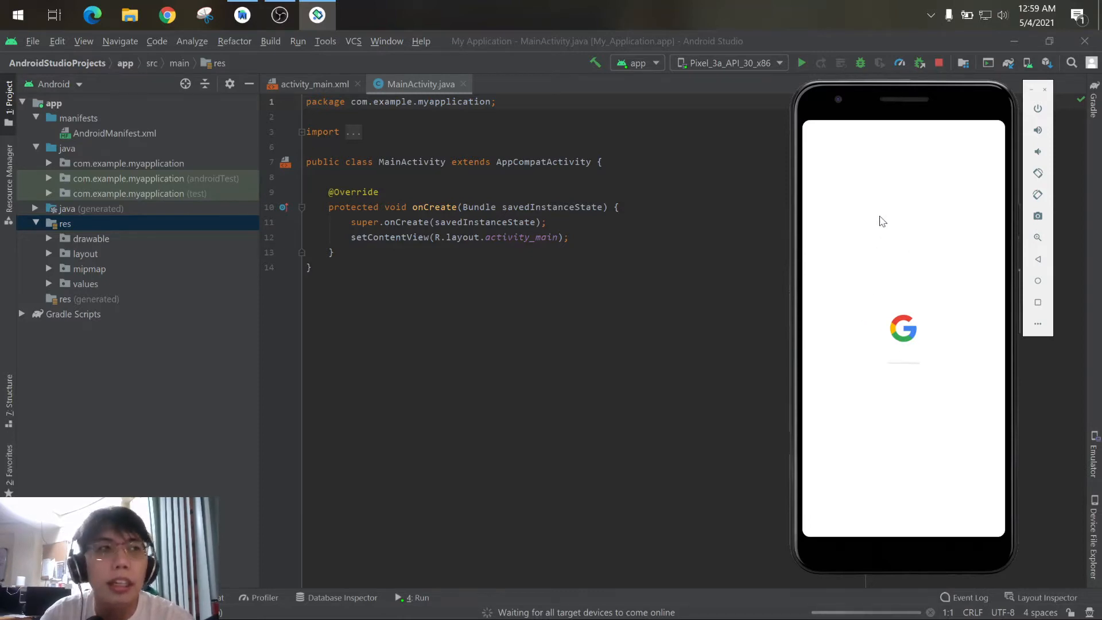
drag(921, 92, 935, 75)
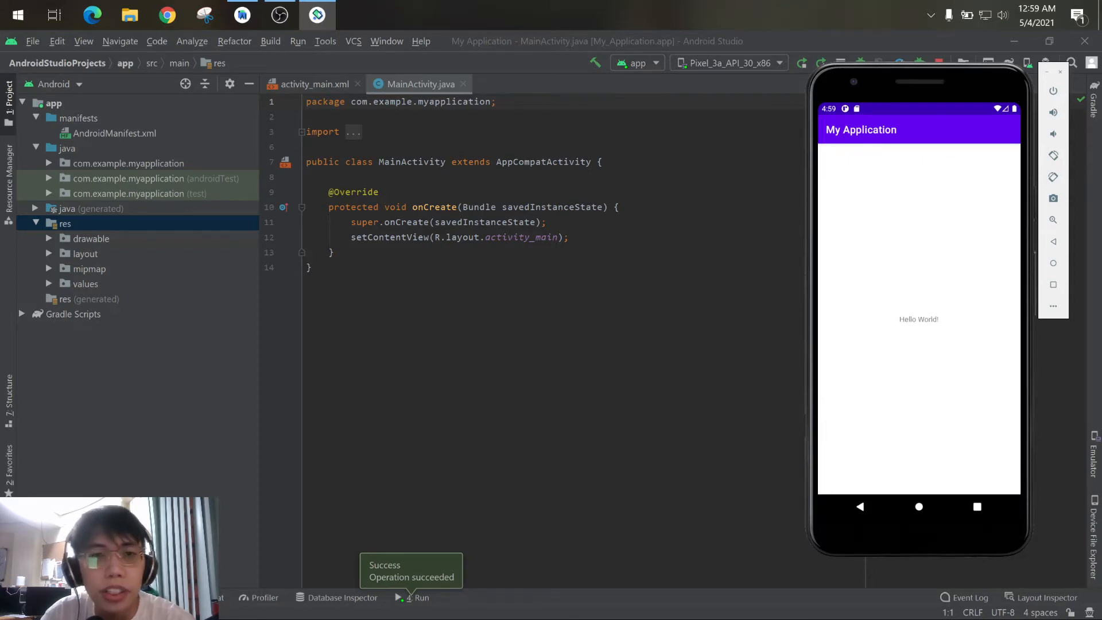
Step: Open the activity_main.xml layout with its design preview enlarged to 50%, and compare it with the app running in the emulator
click(312, 84)
click(312, 83)
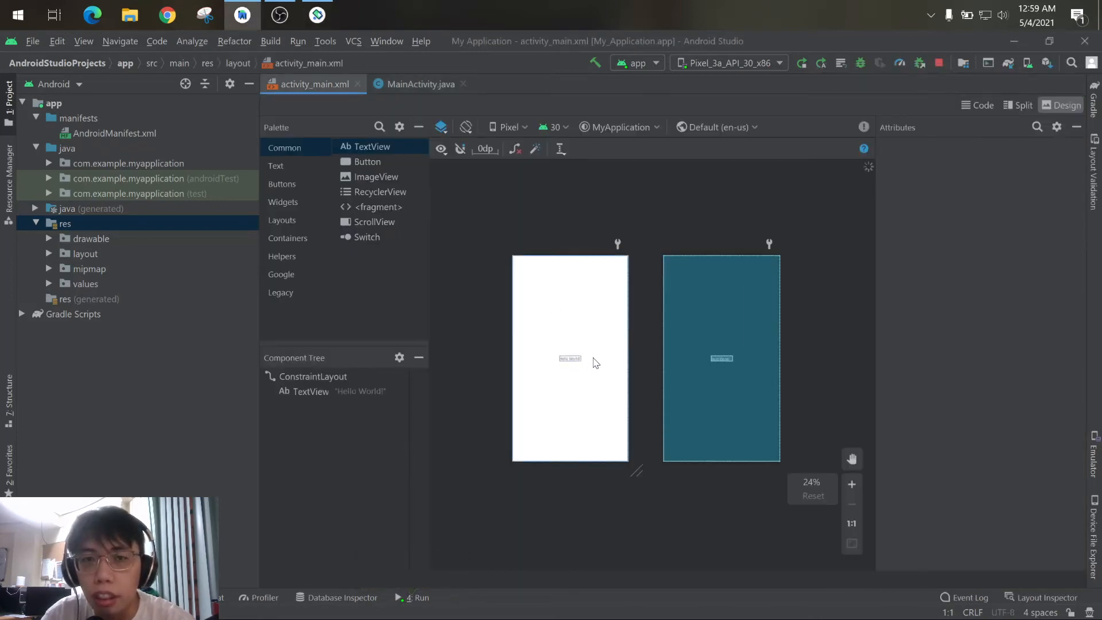
click(853, 483)
click(853, 483)
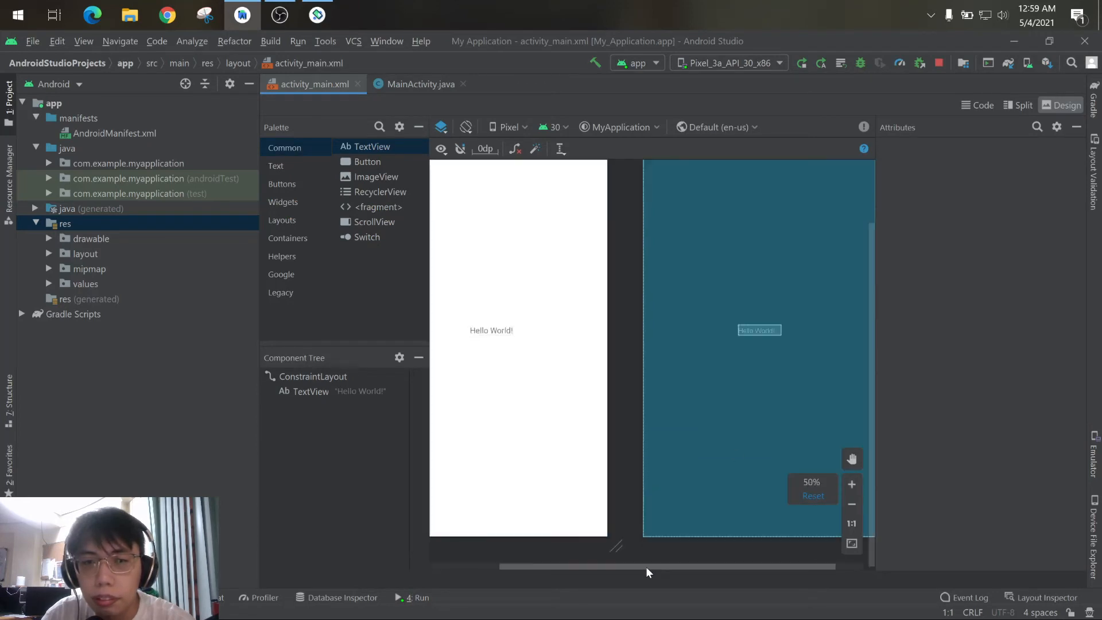
drag(645, 566, 561, 566)
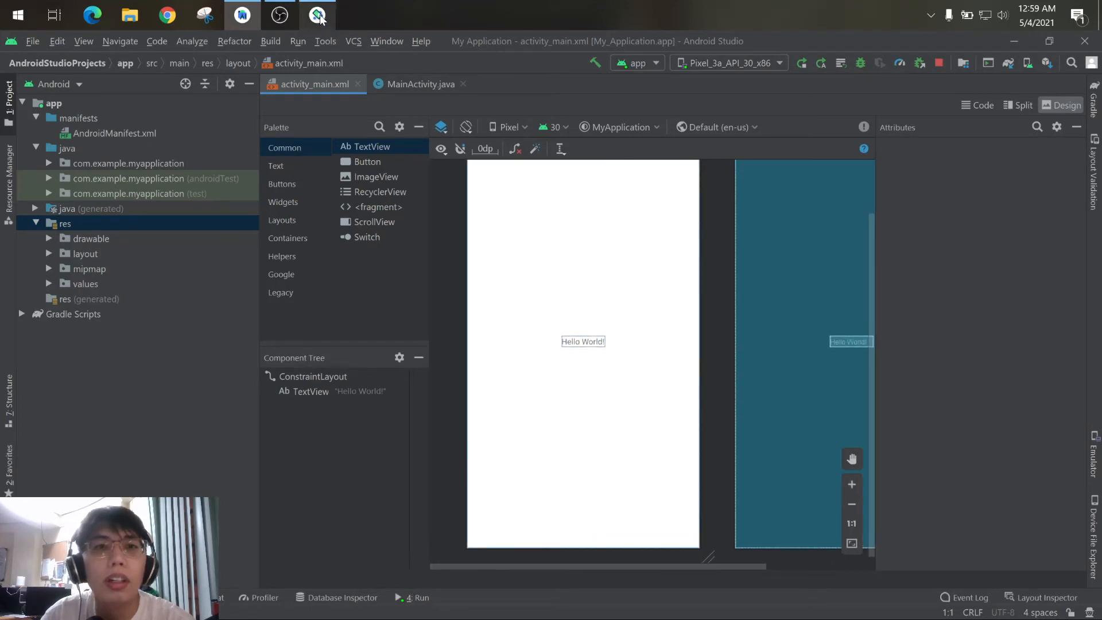
click(317, 16)
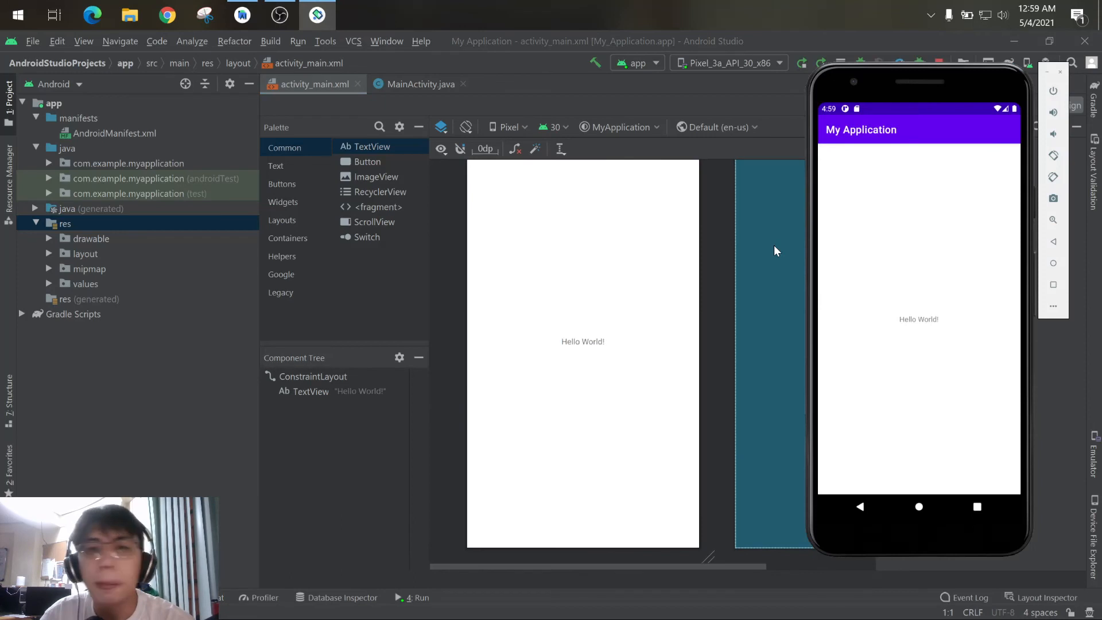